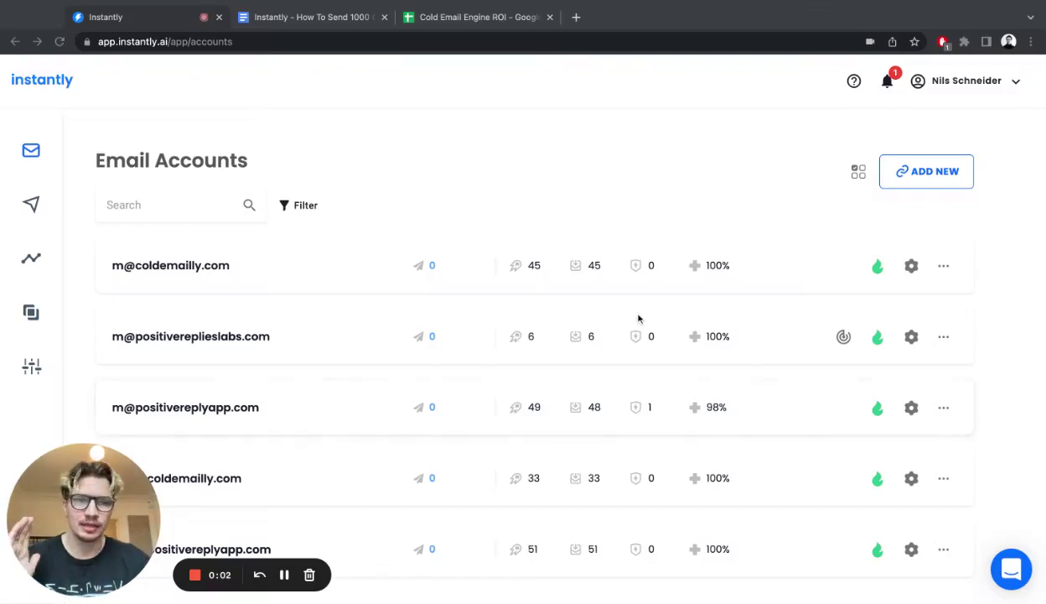
- Look through the list of connected email accounts, checking their sending, warmup and health figures
{"action": "scroll", "coordinate": [637, 319], "scroll_direction": "down", "scroll_amount": 6}
{"action": "scroll", "coordinate": [638, 317], "scroll_direction": "down", "scroll_amount": 20}
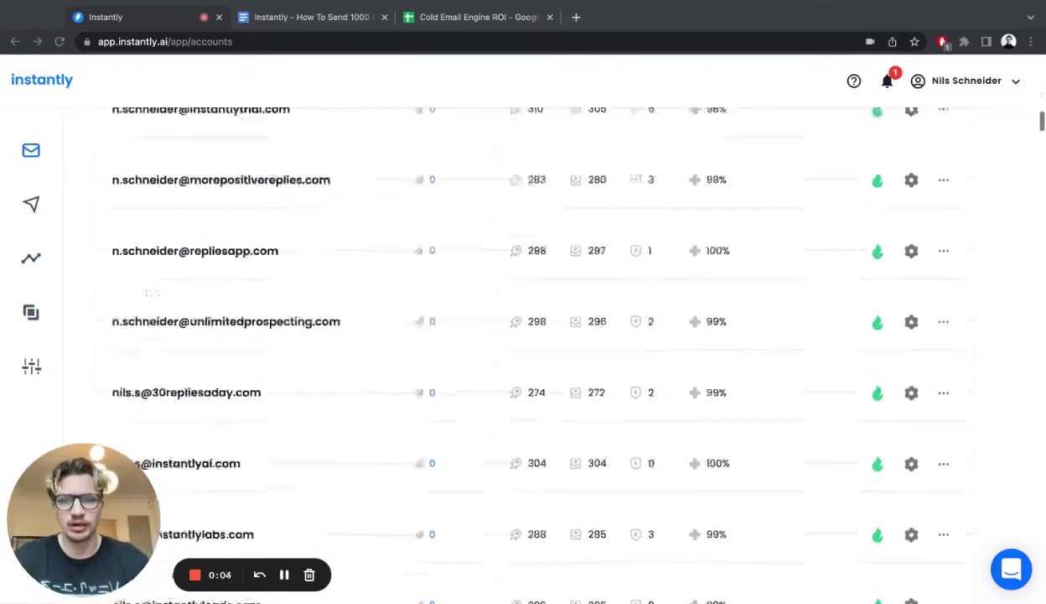
{"action": "scroll", "coordinate": [638, 318], "scroll_direction": "down", "scroll_amount": 20}
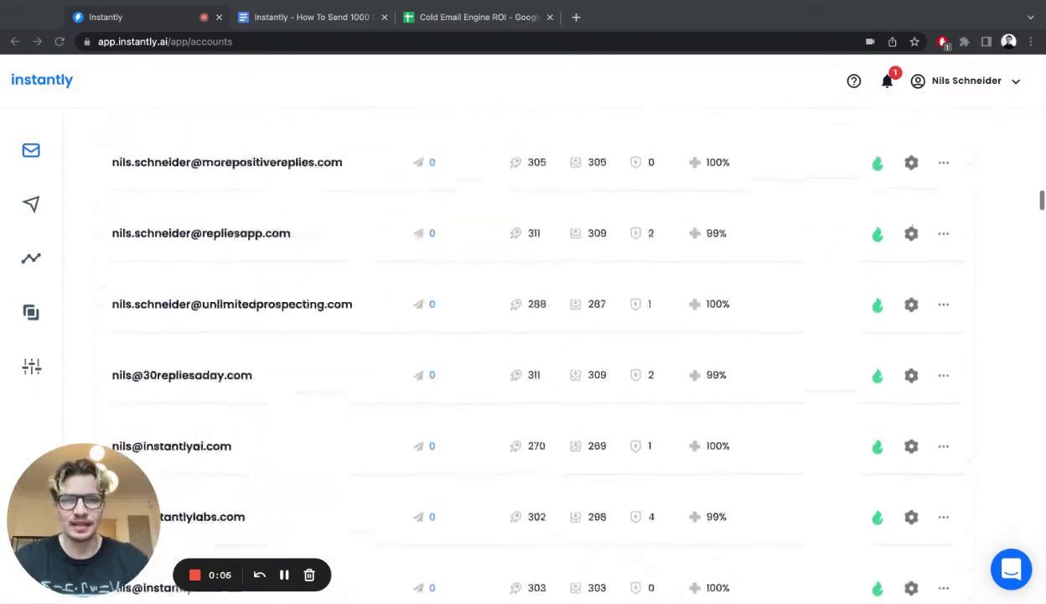
{"action": "scroll", "coordinate": [638, 318], "scroll_direction": "down", "scroll_amount": 20}
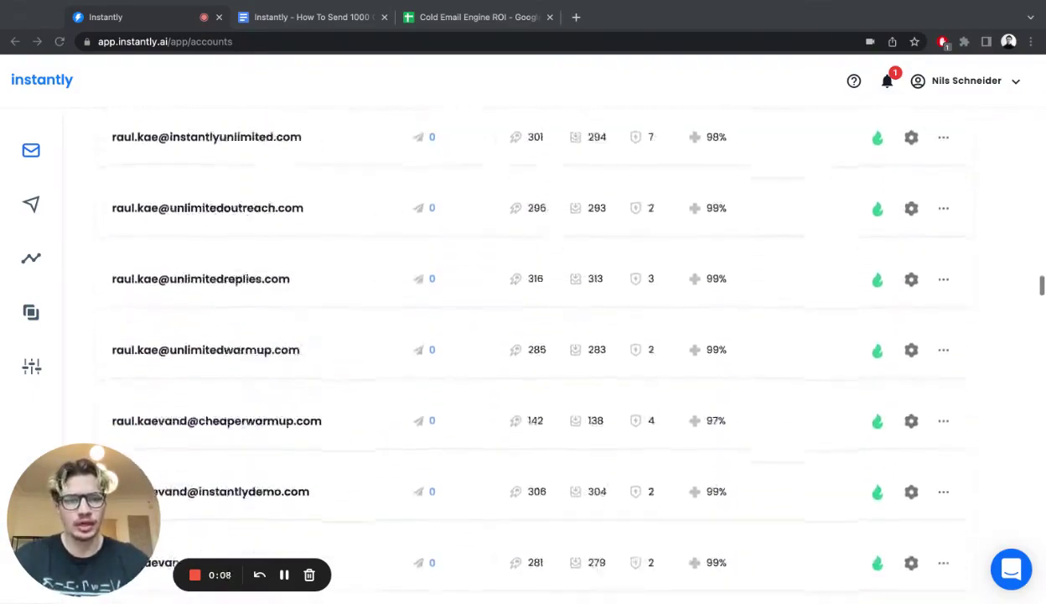
{"action": "scroll", "coordinate": [638, 318], "scroll_direction": "down", "scroll_amount": 20}
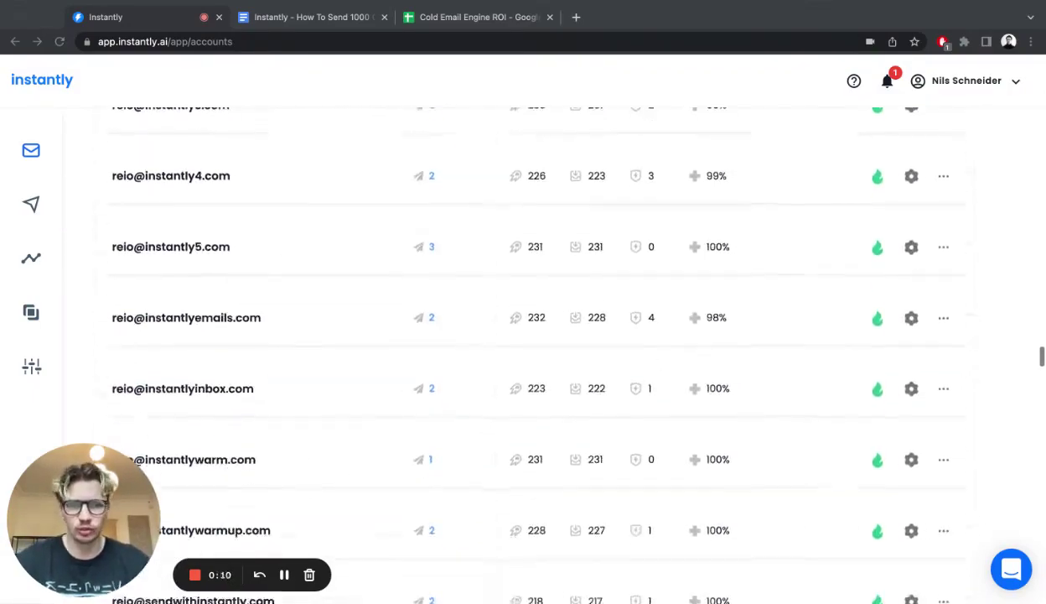
{"action": "scroll", "coordinate": [563, 344], "scroll_direction": "down", "scroll_amount": 20}
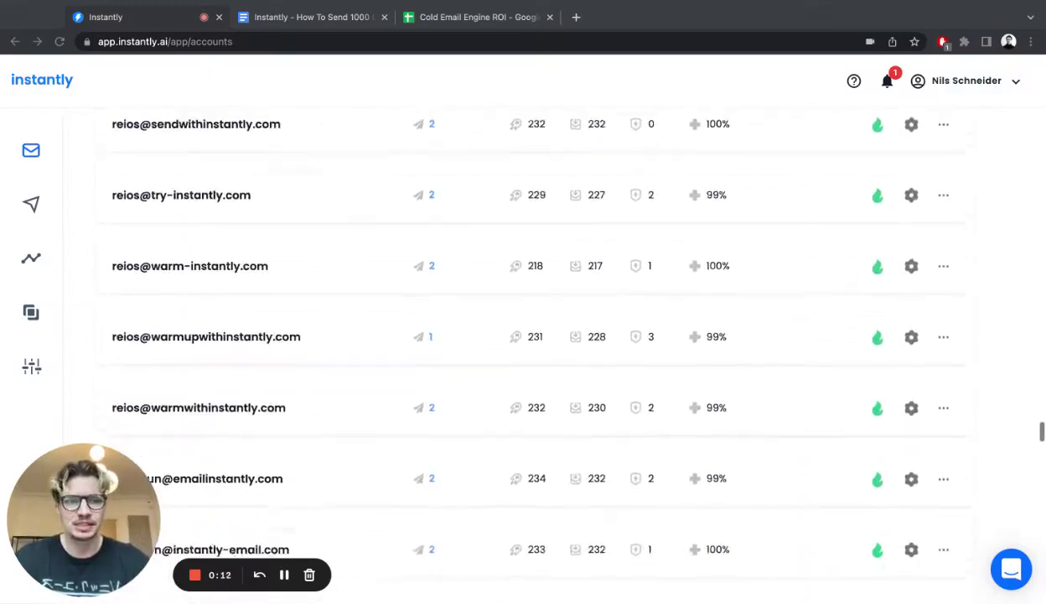
{"action": "scroll", "coordinate": [562, 347], "scroll_direction": "down", "scroll_amount": 20}
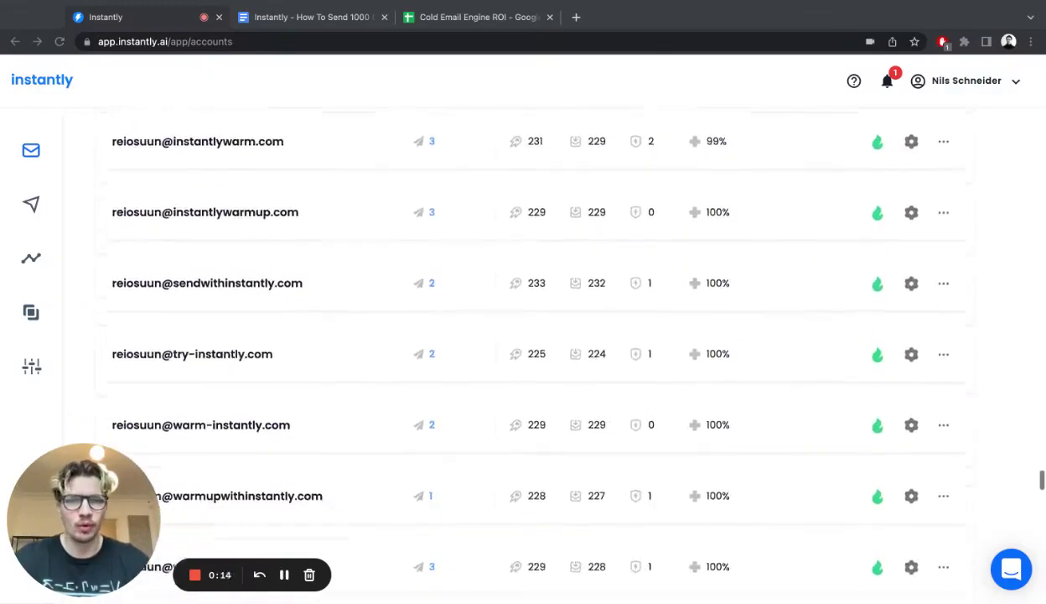
{"action": "scroll", "coordinate": [536, 343], "scroll_direction": "down", "scroll_amount": 20}
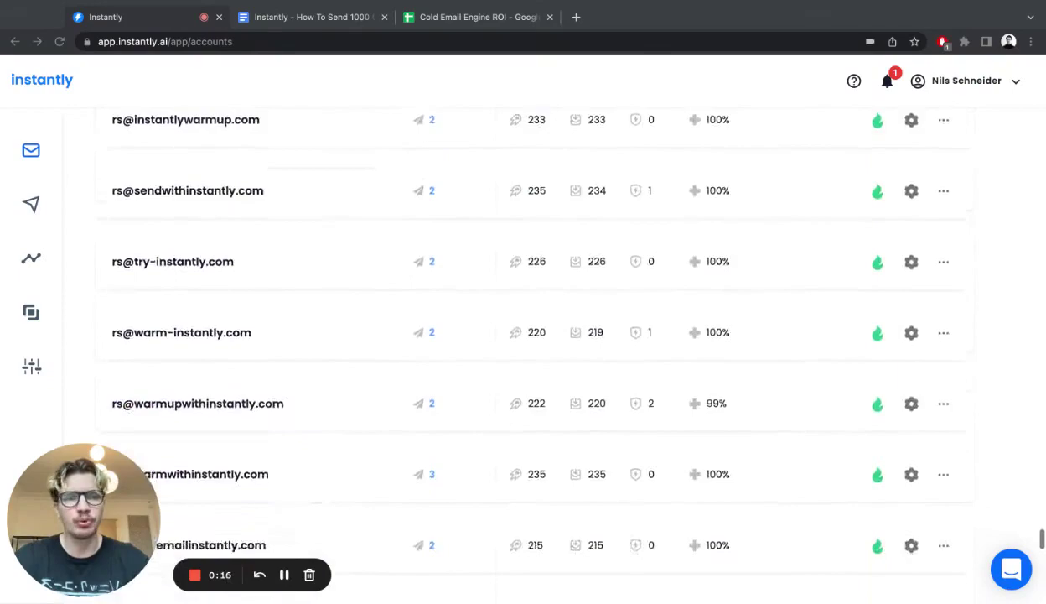
{"action": "scroll", "coordinate": [555, 140], "scroll_direction": "down", "scroll_amount": 3}
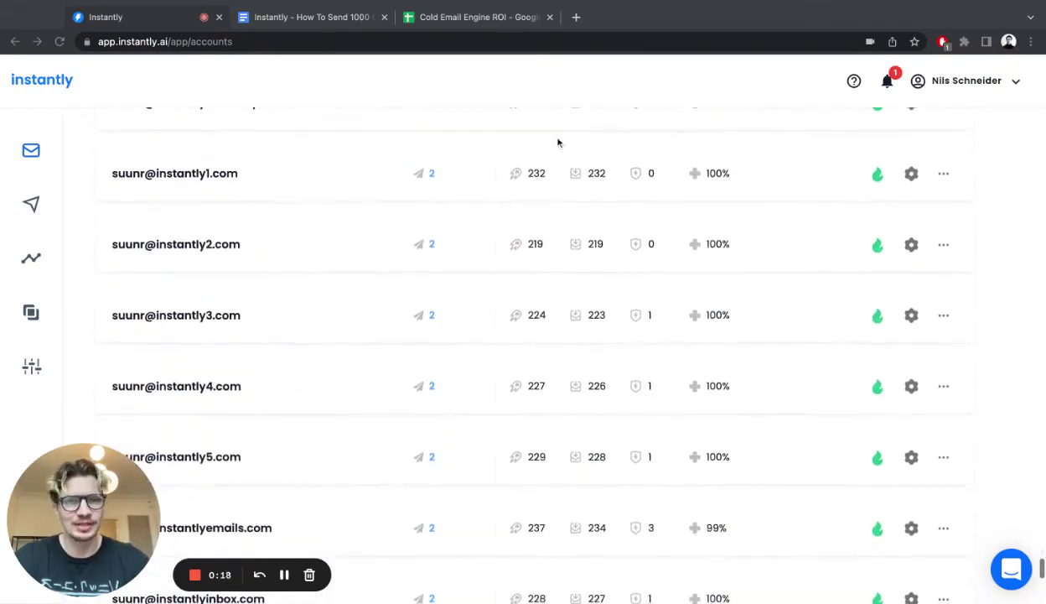
- Switch to the Google Docs cold email guide and review its introduction, numbers, cost breakdown and step-by-step instructions
{"action": "left_click", "coordinate": [306, 18]}
{"action": "scroll", "coordinate": [430, 298], "scroll_direction": "up", "scroll_amount": 4}
{"action": "scroll", "coordinate": [431, 298], "scroll_direction": "up", "scroll_amount": 15}
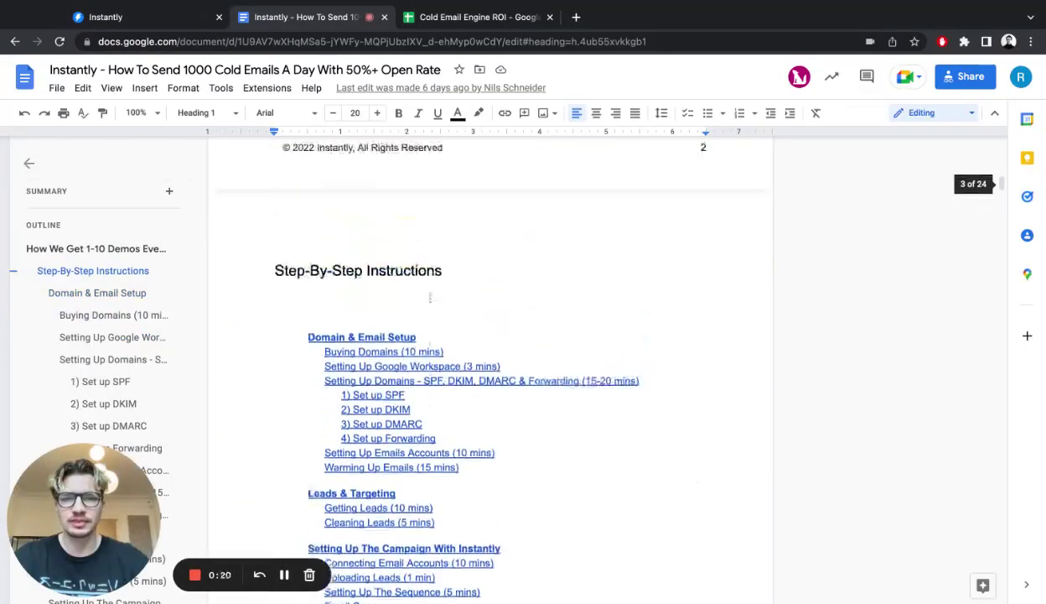
{"action": "scroll", "coordinate": [490, 335], "scroll_direction": "up", "scroll_amount": 8}
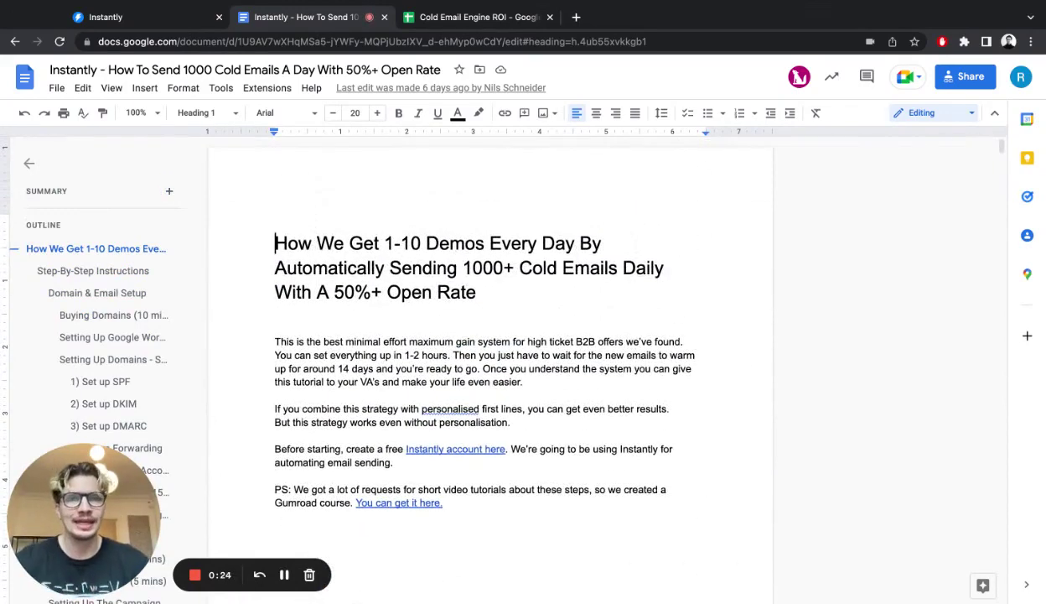
{"action": "scroll", "coordinate": [490, 335], "scroll_direction": "down", "scroll_amount": 1}
{"action": "scroll", "coordinate": [491, 335], "scroll_direction": "down", "scroll_amount": 8}
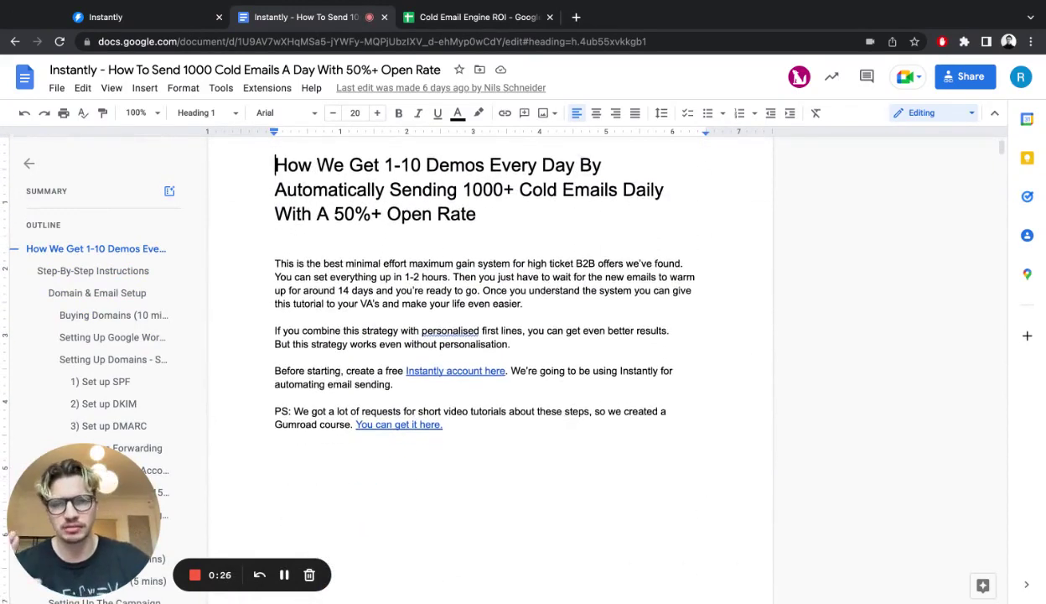
{"action": "scroll", "coordinate": [491, 335], "scroll_direction": "down", "scroll_amount": 8}
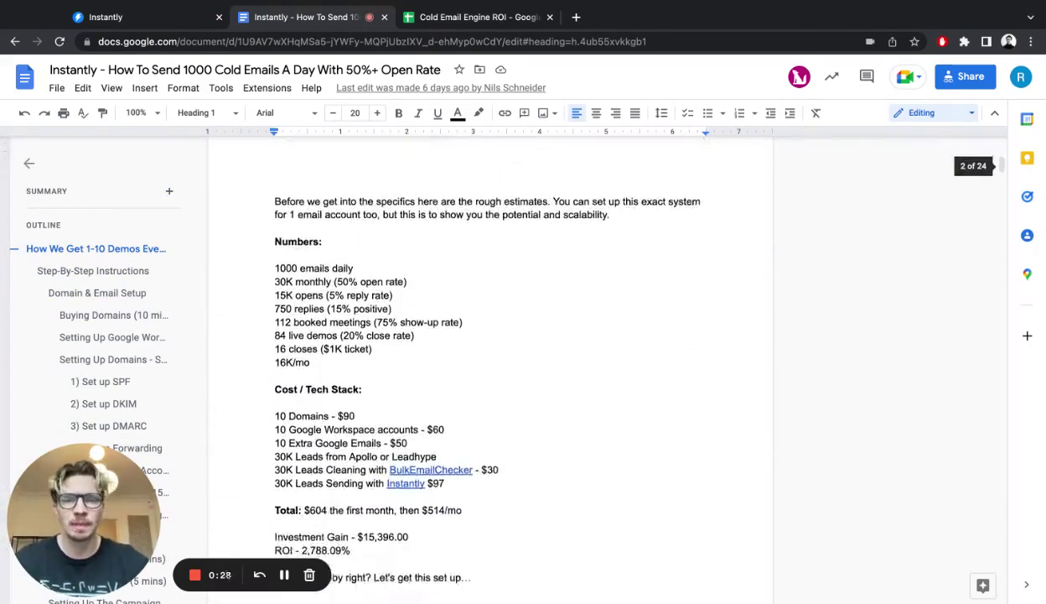
{"action": "scroll", "coordinate": [490, 336], "scroll_direction": "down", "scroll_amount": 3}
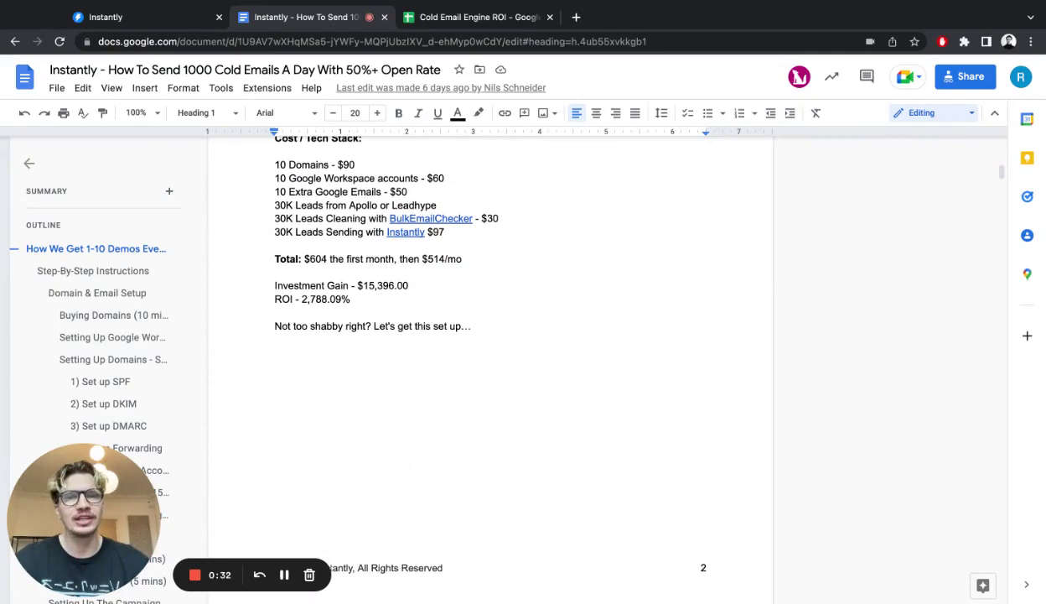
{"action": "scroll", "coordinate": [491, 335], "scroll_direction": "down", "scroll_amount": 8}
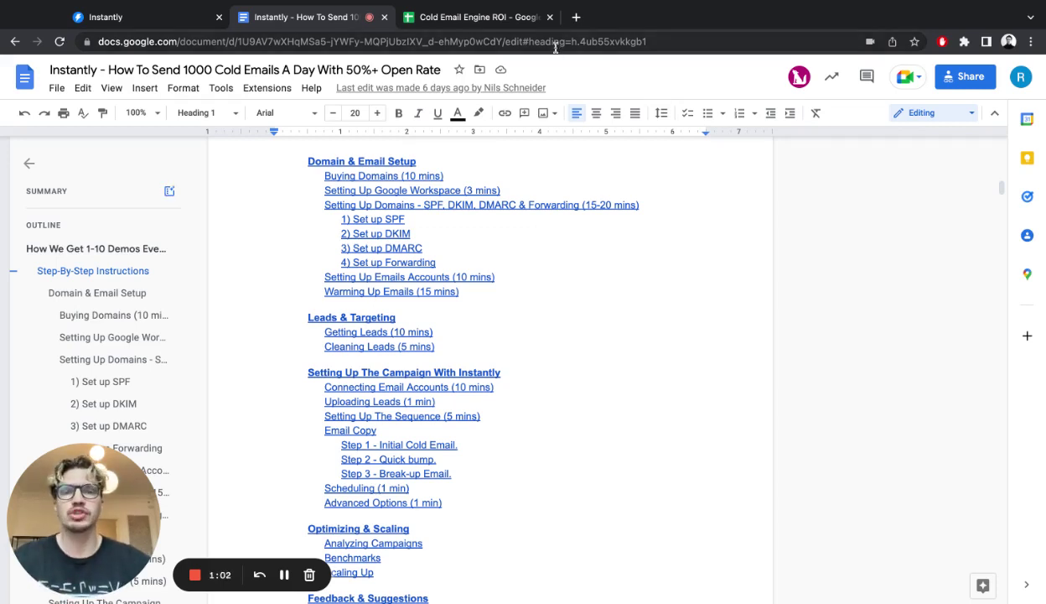
- Switch to the Cold Email Engine ROI spreadsheet and examine row 3 from Accounts through Pos. responses
{"action": "left_click", "coordinate": [492, 24]}
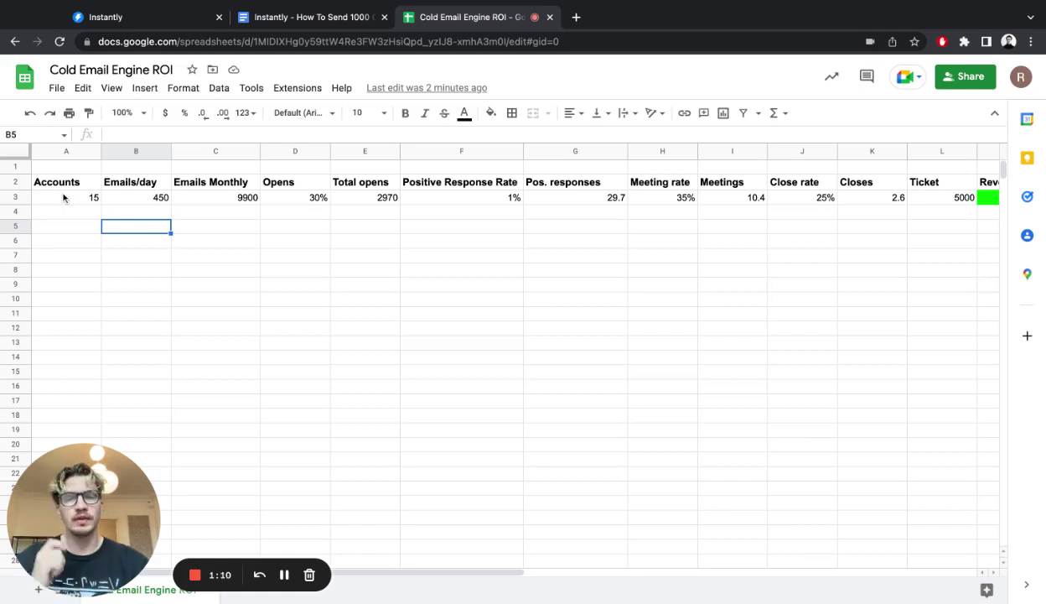
{"action": "left_click", "coordinate": [63, 197]}
{"action": "left_click", "coordinate": [152, 201]}
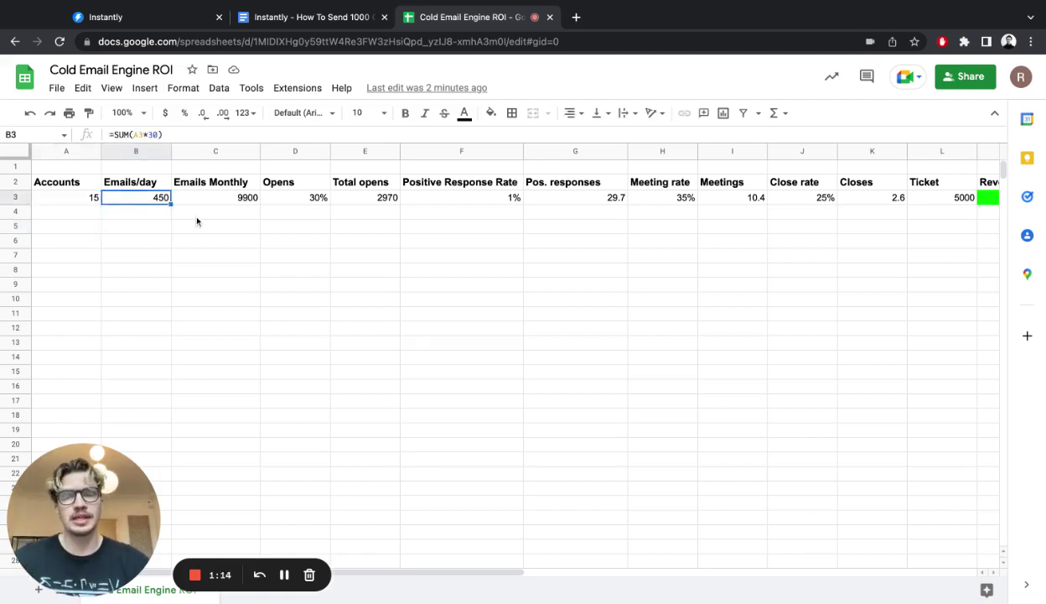
{"action": "left_click", "coordinate": [233, 199]}
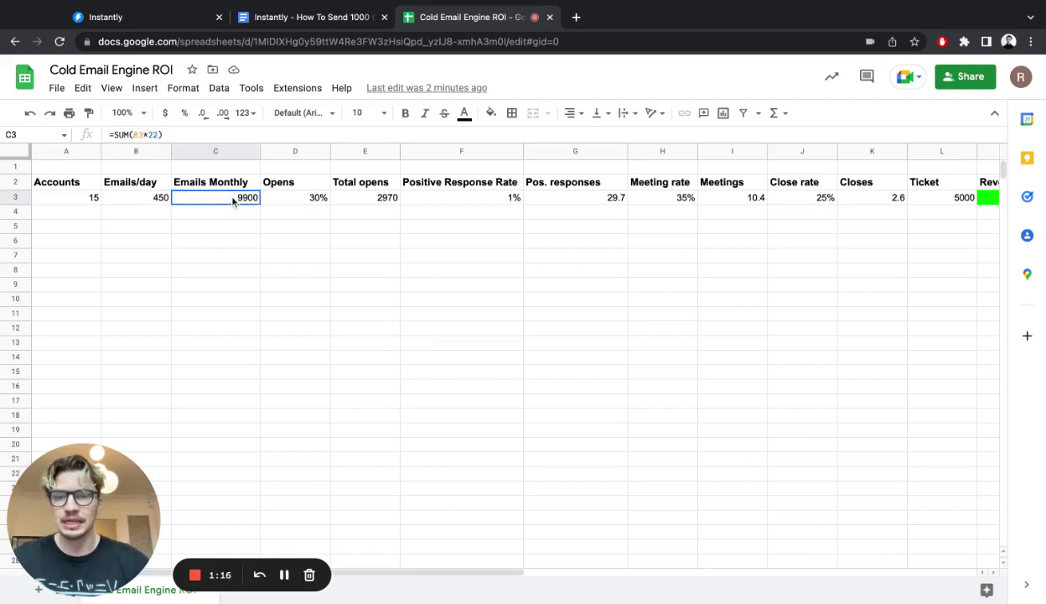
{"action": "left_click", "coordinate": [302, 201]}
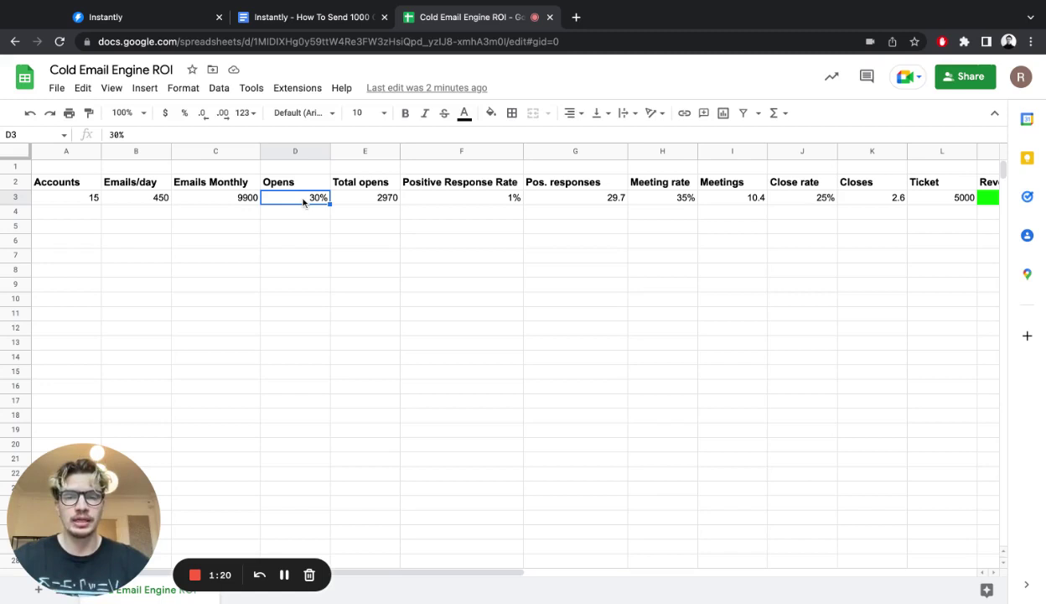
{"action": "left_click", "coordinate": [382, 194]}
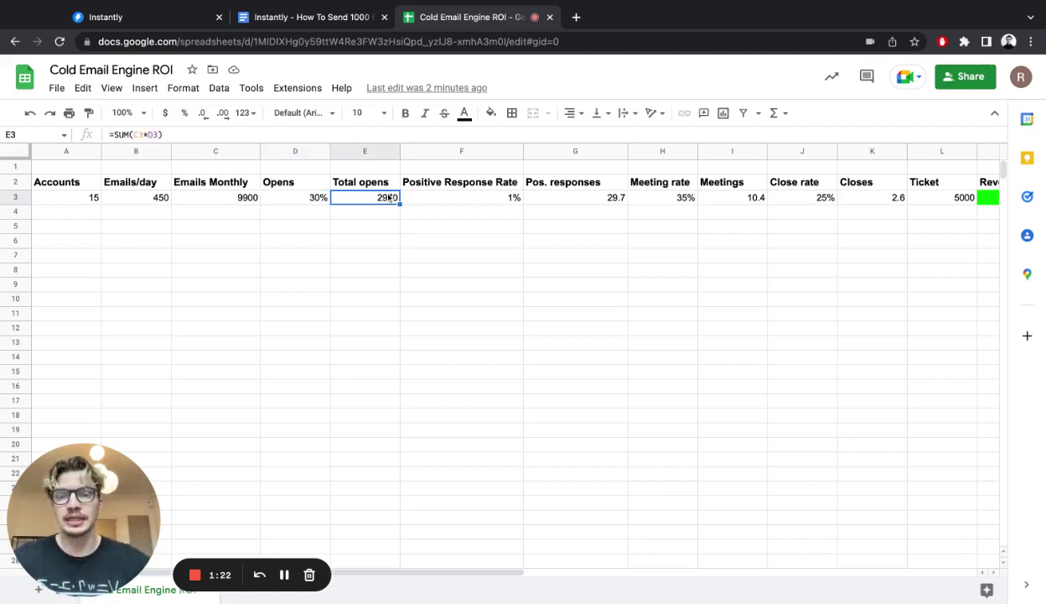
{"action": "left_click", "coordinate": [501, 202]}
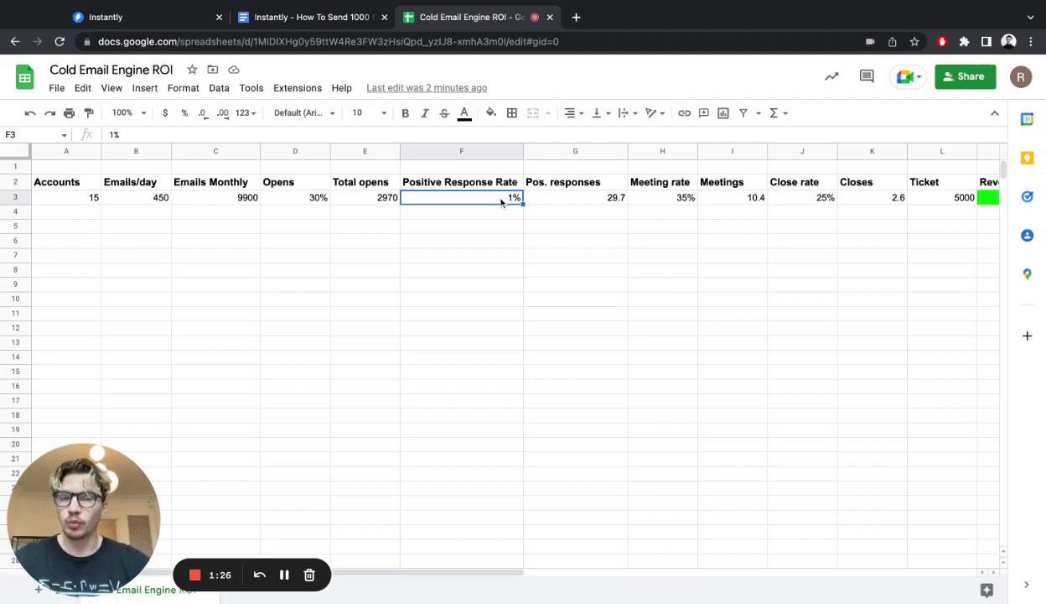
{"action": "left_click", "coordinate": [611, 200]}
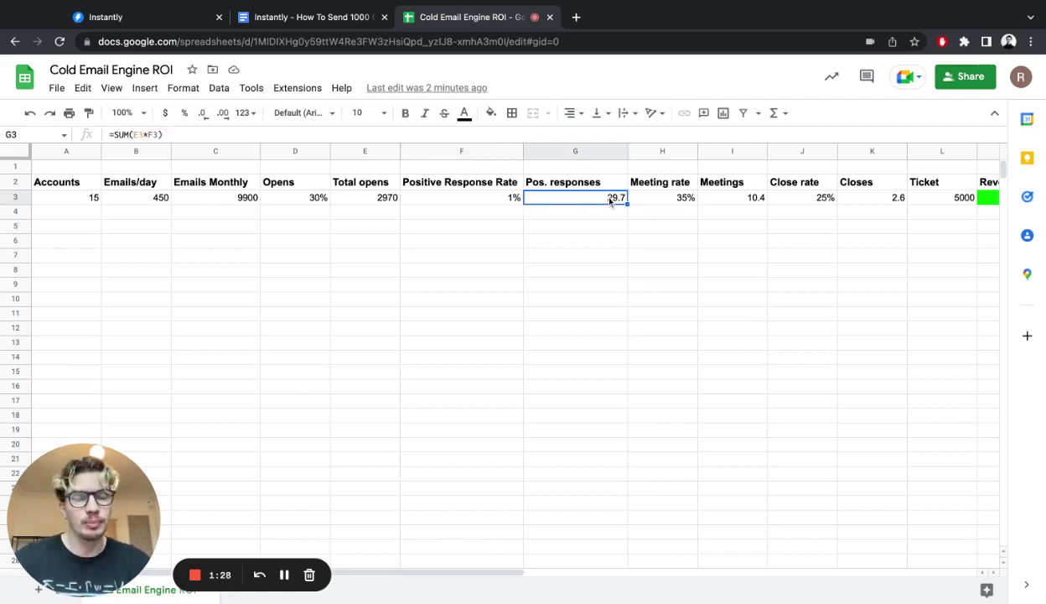
- Examine the row 3 values and formulas from Meeting rate through ROI, including Ticket, Revenue and Setup cost
{"action": "left_click", "coordinate": [659, 203]}
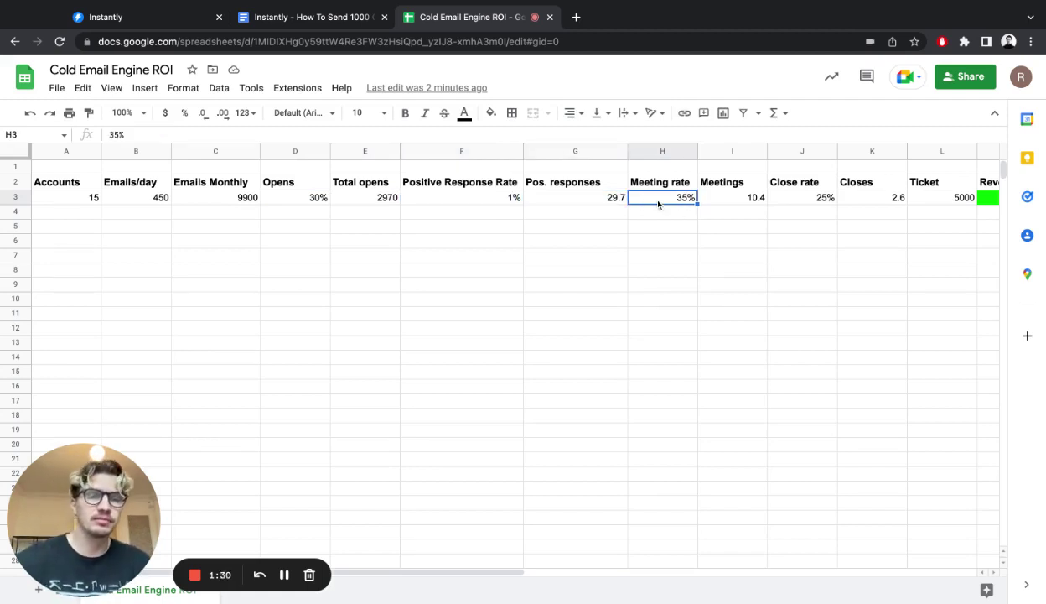
{"action": "left_click", "coordinate": [731, 203]}
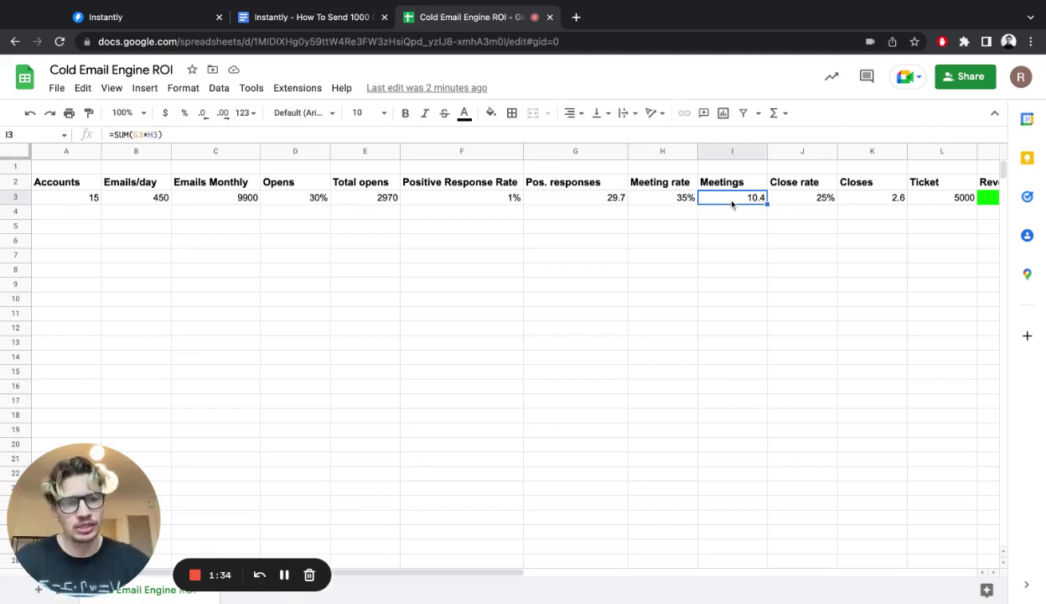
{"action": "left_click", "coordinate": [805, 204]}
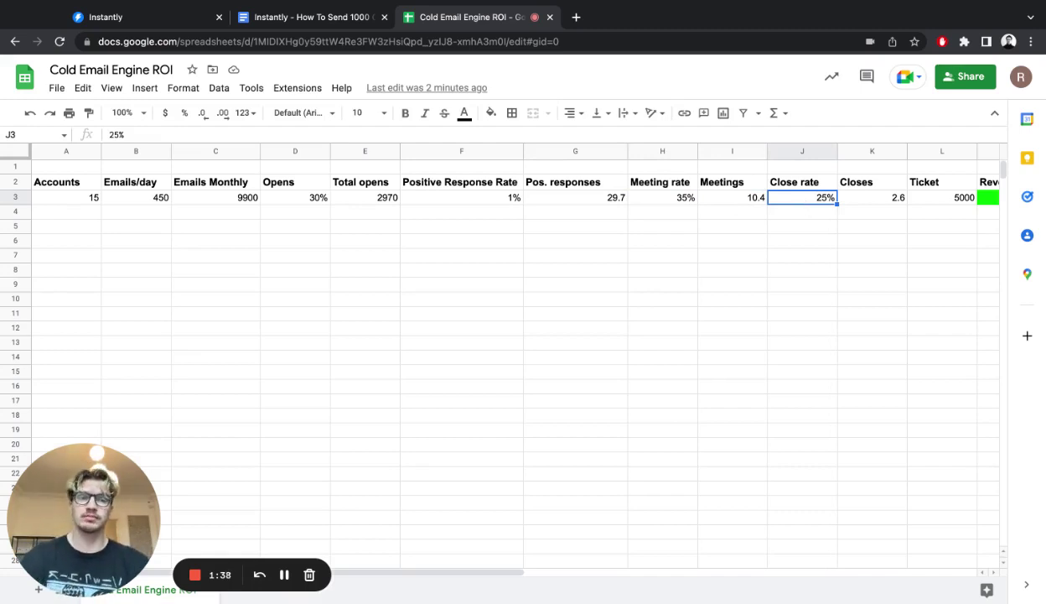
{"action": "left_click", "coordinate": [878, 197]}
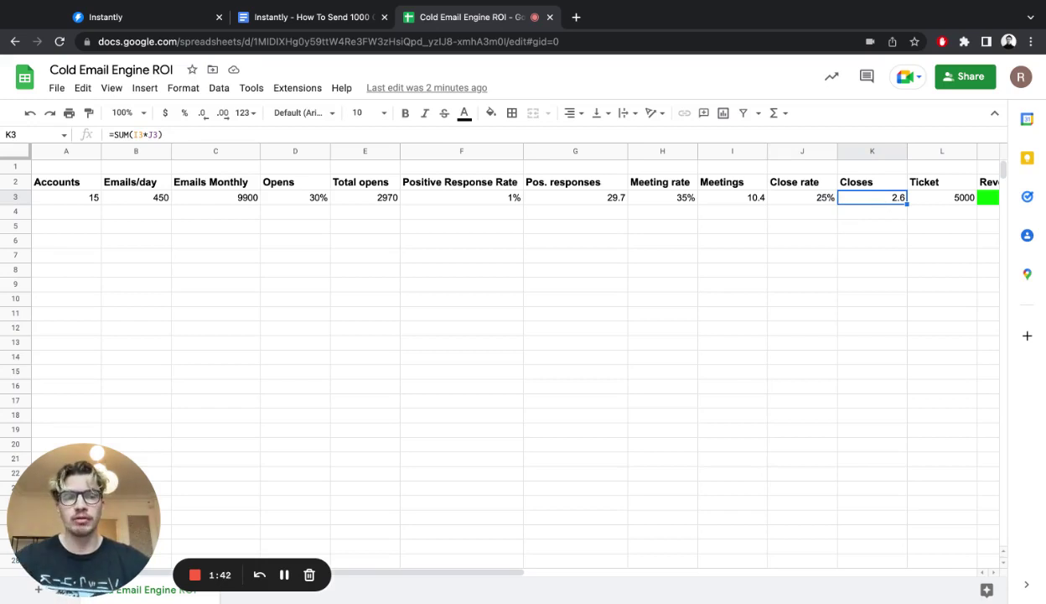
{"action": "scroll", "coordinate": [838, 201], "scroll_direction": "right", "scroll_amount": 2}
{"action": "left_click", "coordinate": [850, 196]}
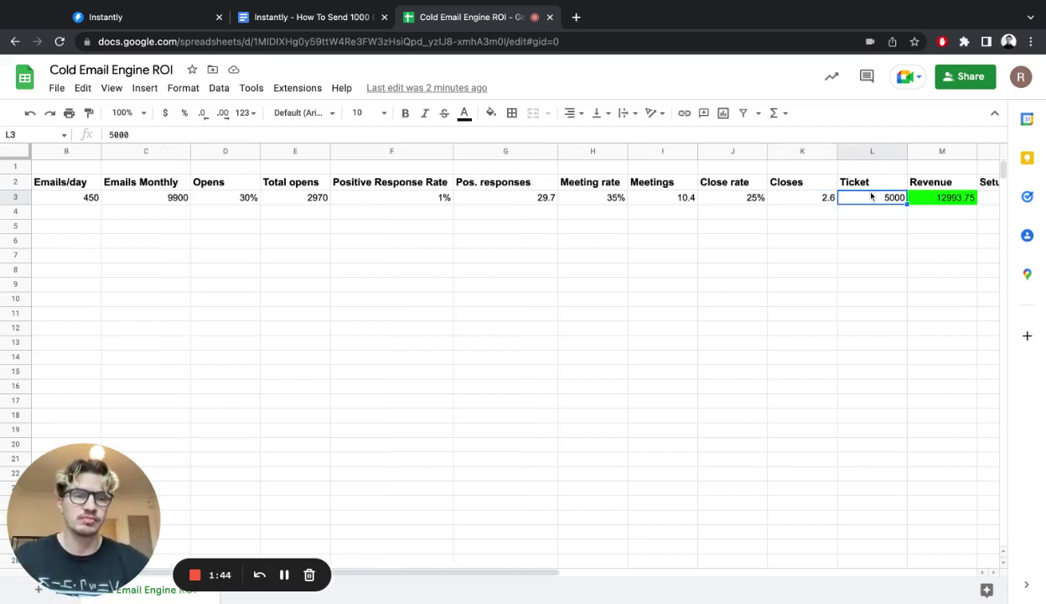
{"action": "scroll", "coordinate": [848, 228], "scroll_direction": "right", "scroll_amount": 2}
{"action": "left_click", "coordinate": [792, 200]}
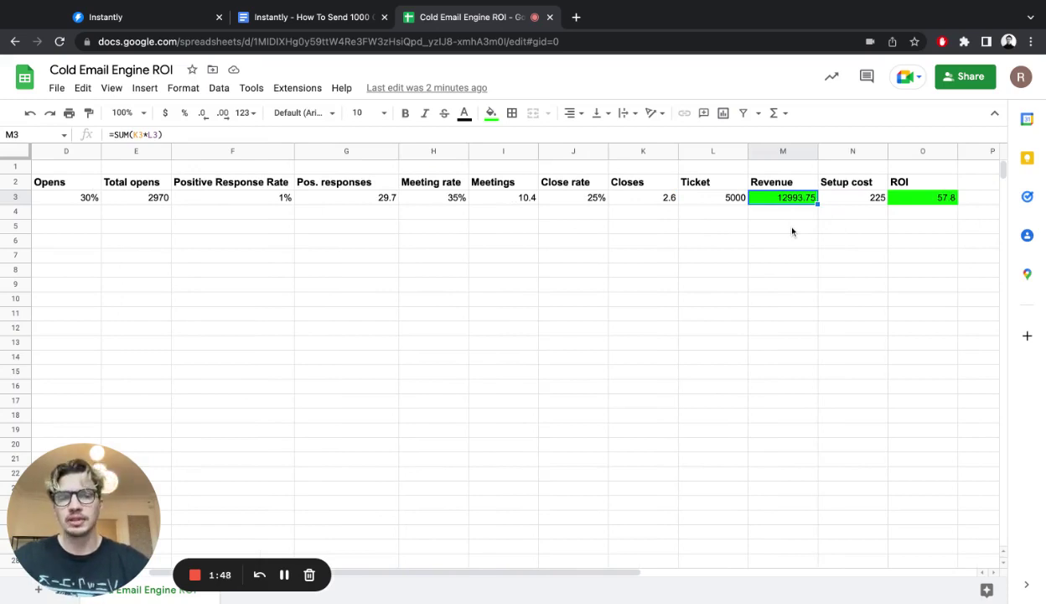
{"action": "left_click", "coordinate": [863, 204]}
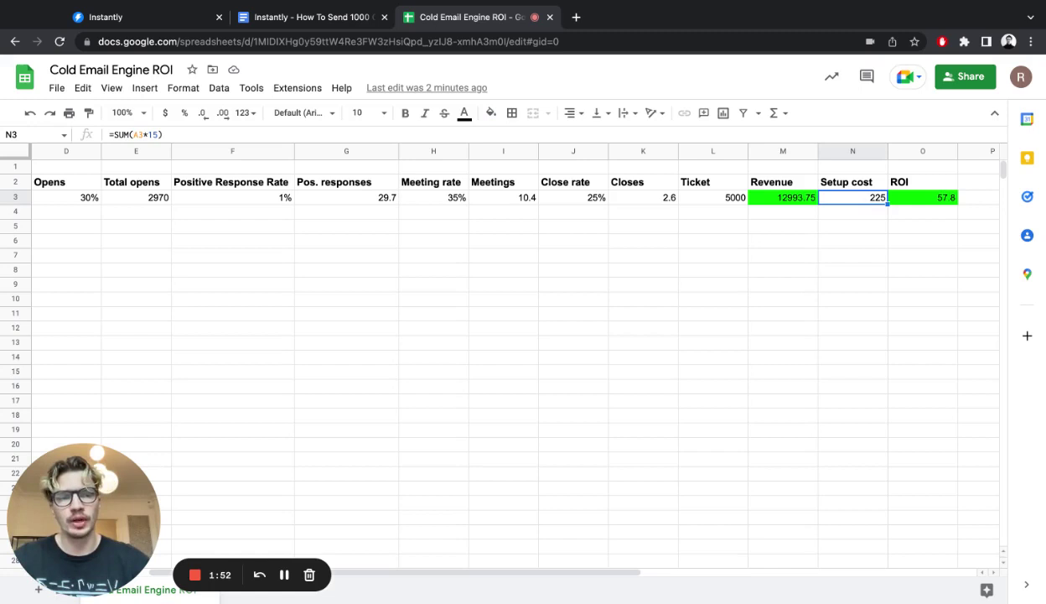
{"action": "left_click", "coordinate": [928, 202]}
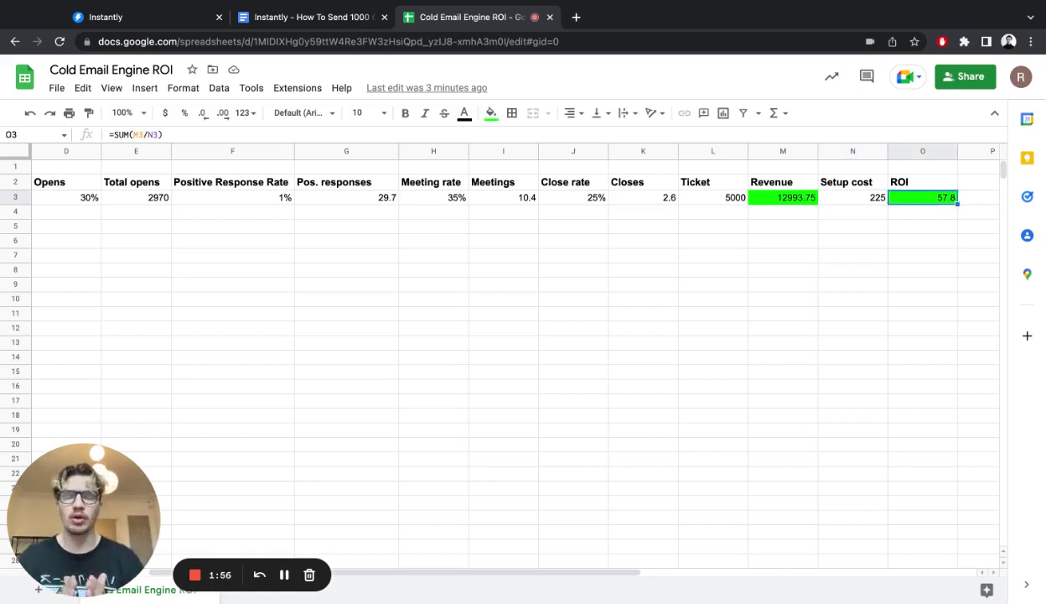
{"action": "left_click", "coordinate": [869, 201]}
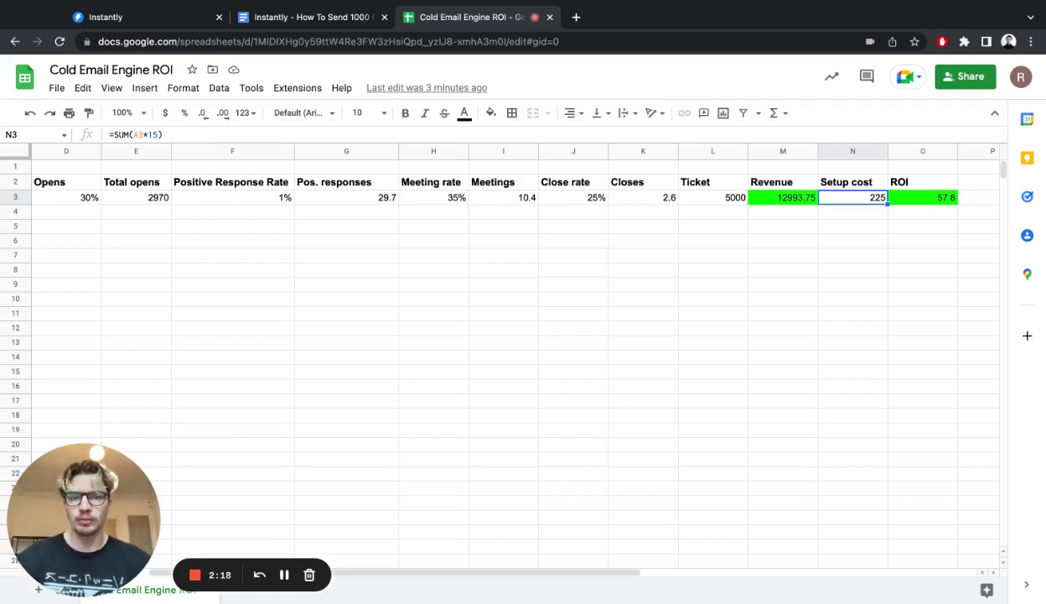
- Set the Ticket value in L3 to 1000 and check the recalculated Revenue cell
{"action": "left_click", "coordinate": [723, 203]}
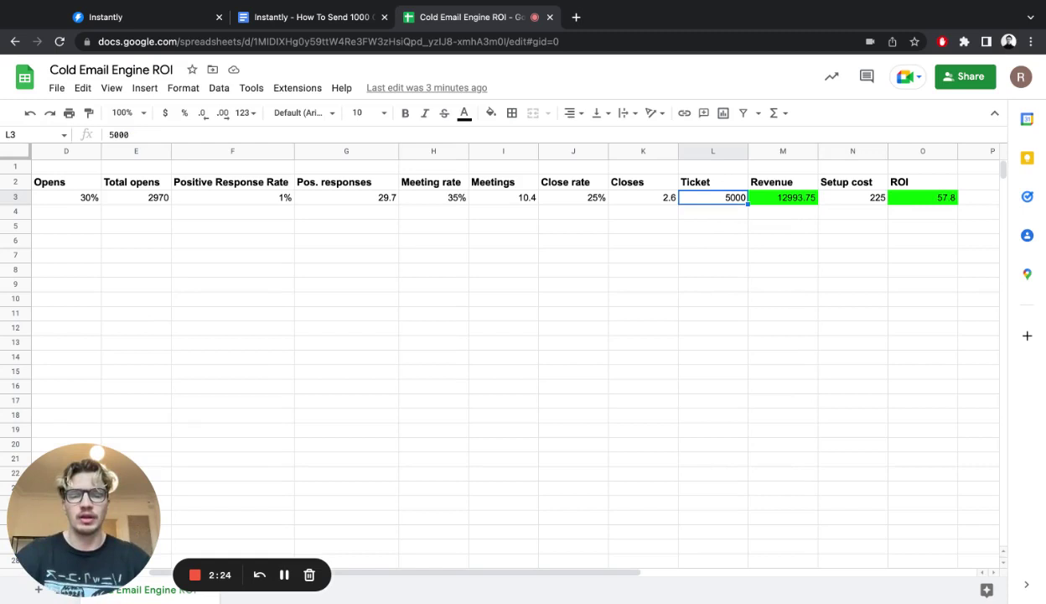
{"action": "type", "text": "1000"}
{"action": "key", "text": "Return"}
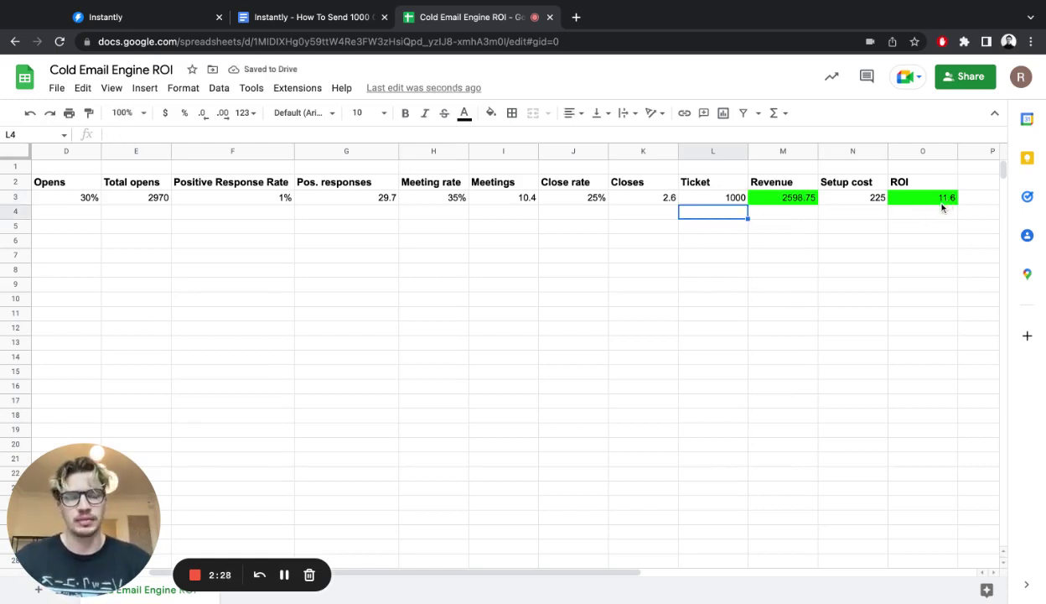
{"action": "left_click", "coordinate": [785, 201]}
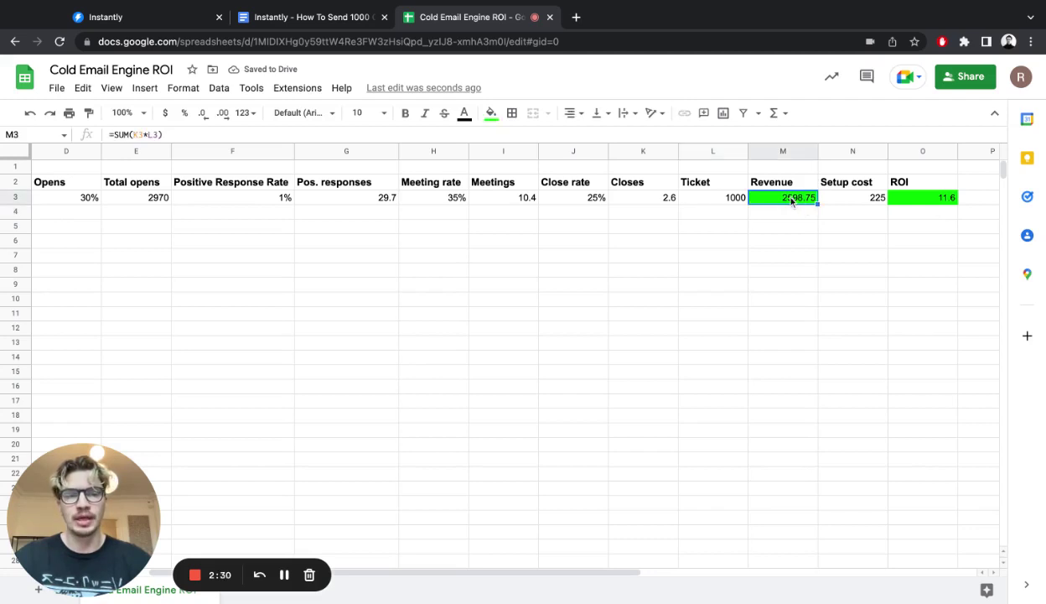
{"action": "key", "text": "Right"}
{"action": "left_click", "coordinate": [780, 202]}
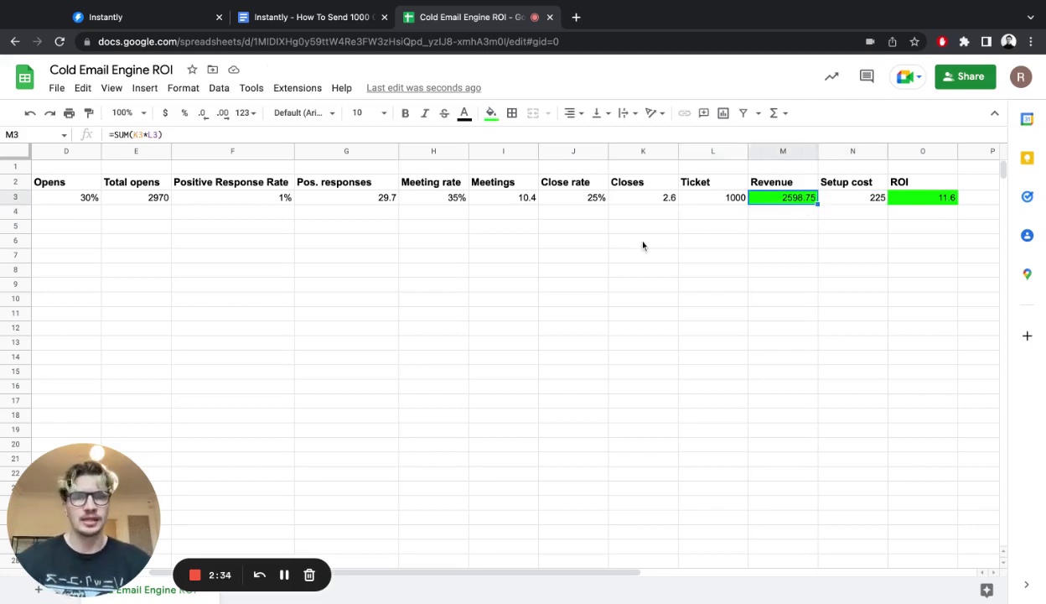
{"action": "left_click", "coordinate": [726, 199]}
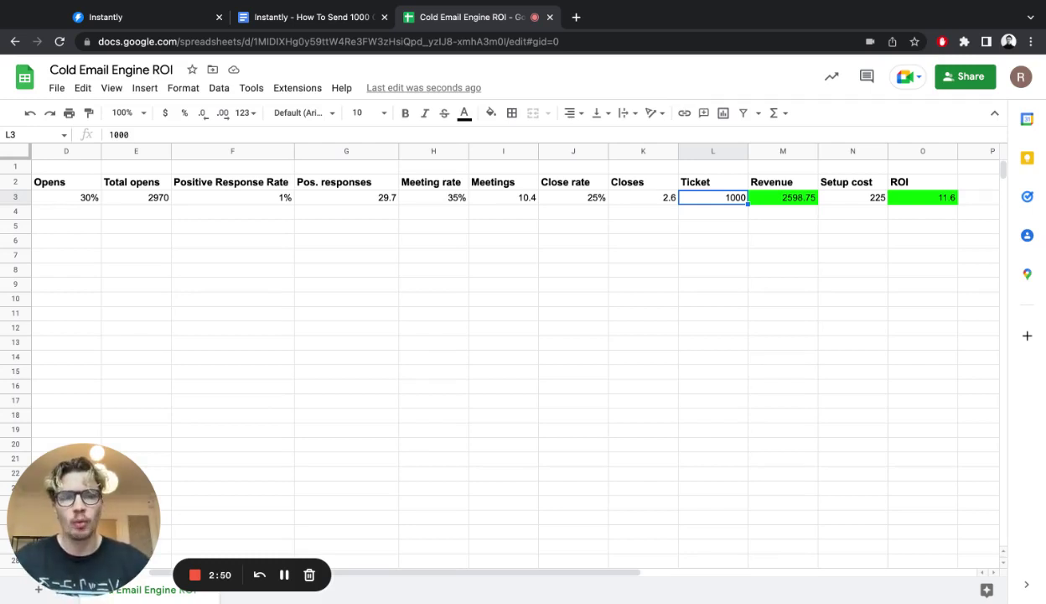
- Set the Ticket value in L3 to 5000 and the Accounts value in A3 to 100
{"action": "type", "text": "5000"}
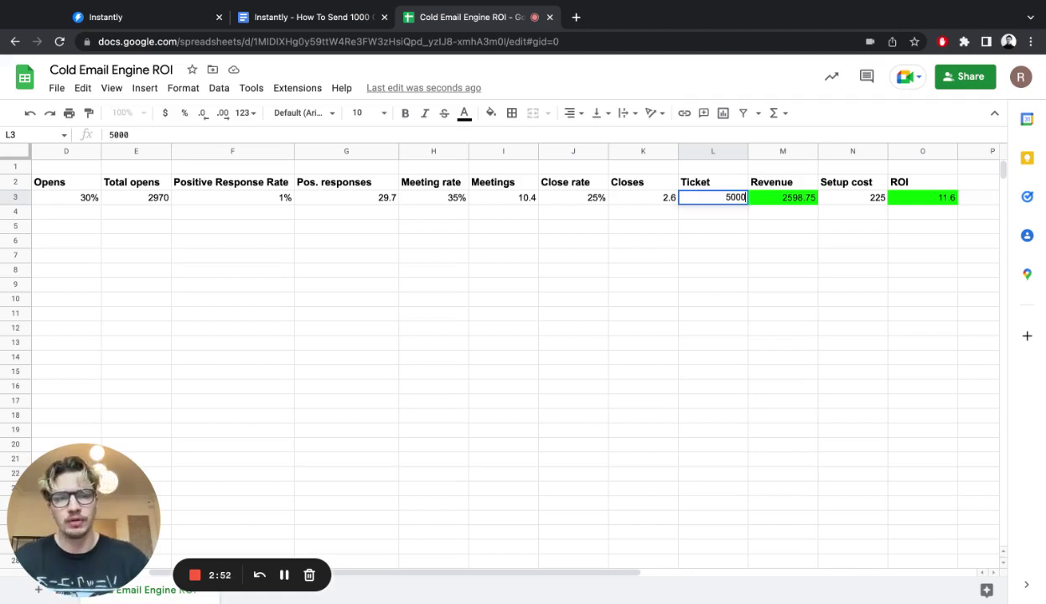
{"action": "key", "text": "Return"}
{"action": "scroll", "coordinate": [534, 254], "scroll_direction": "left", "scroll_amount": 5}
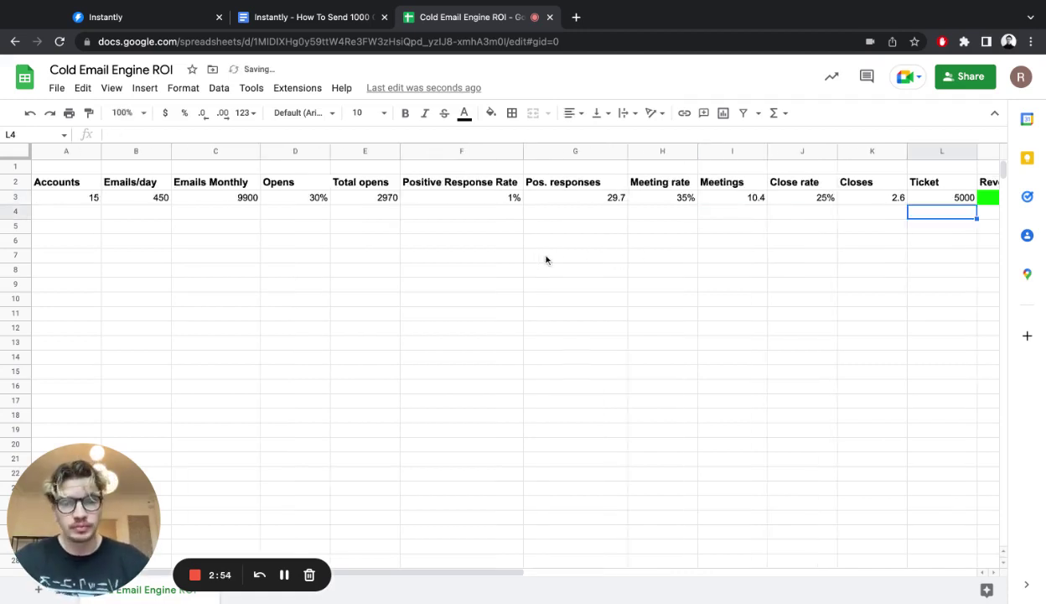
{"action": "left_click", "coordinate": [90, 199]}
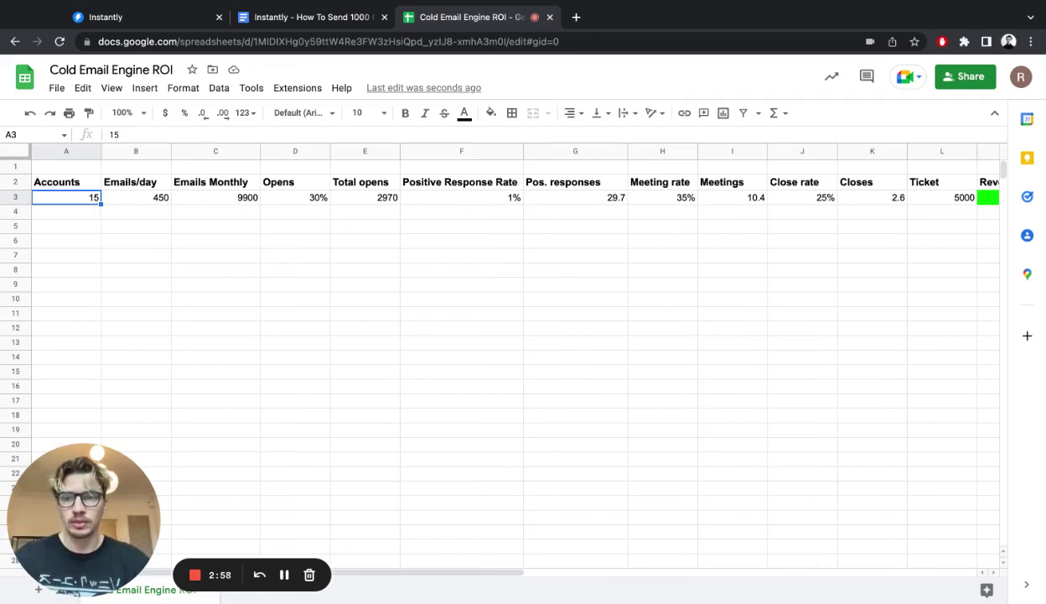
{"action": "type", "text": "100"}
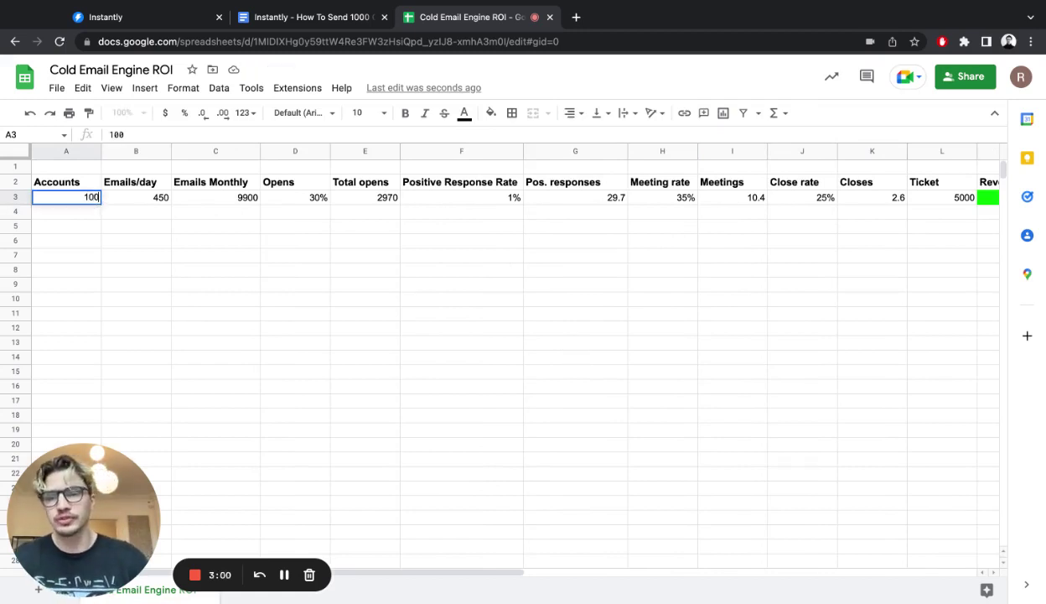
{"action": "key", "text": "Return"}
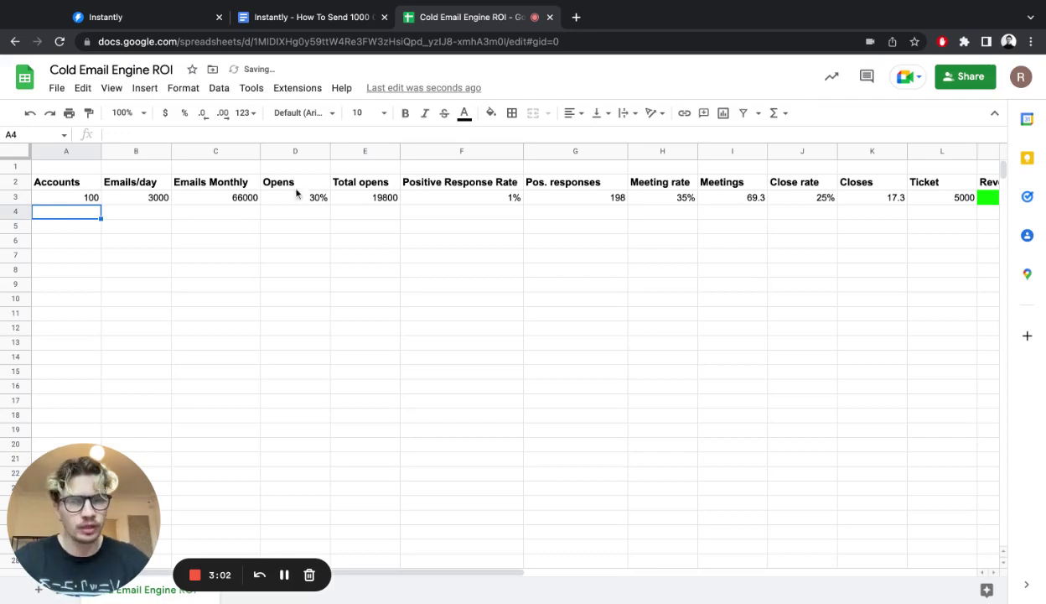
- Examine the recalculated Revenue, ROI and Setup cost cells in row 3 and their formulas
{"action": "scroll", "coordinate": [514, 244], "scroll_direction": "right", "scroll_amount": 3}
{"action": "scroll", "coordinate": [514, 244], "scroll_direction": "right", "scroll_amount": 2}
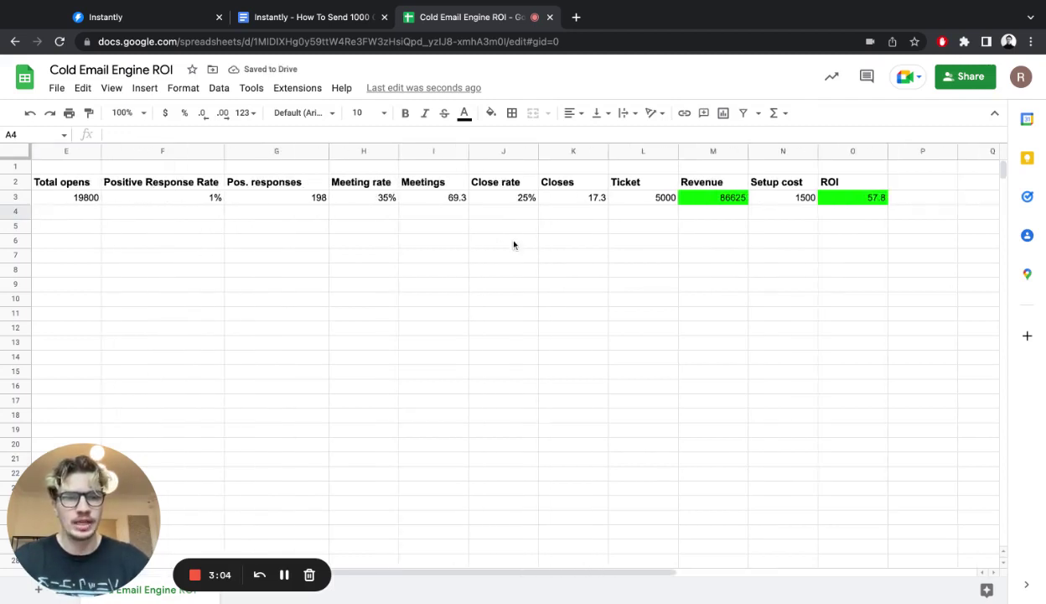
{"action": "left_click", "coordinate": [696, 198]}
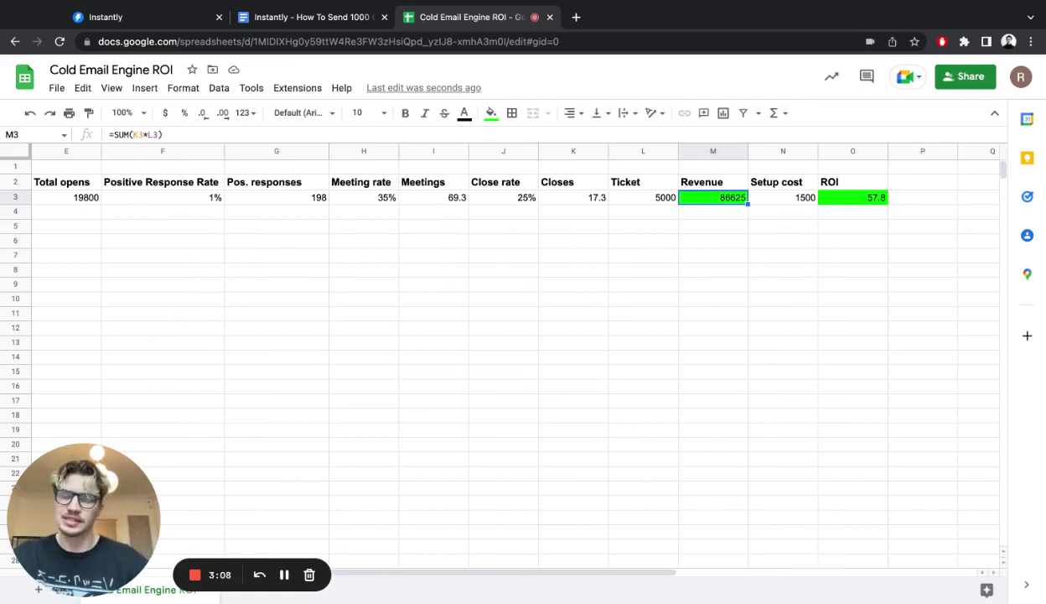
{"action": "left_click", "coordinate": [822, 199]}
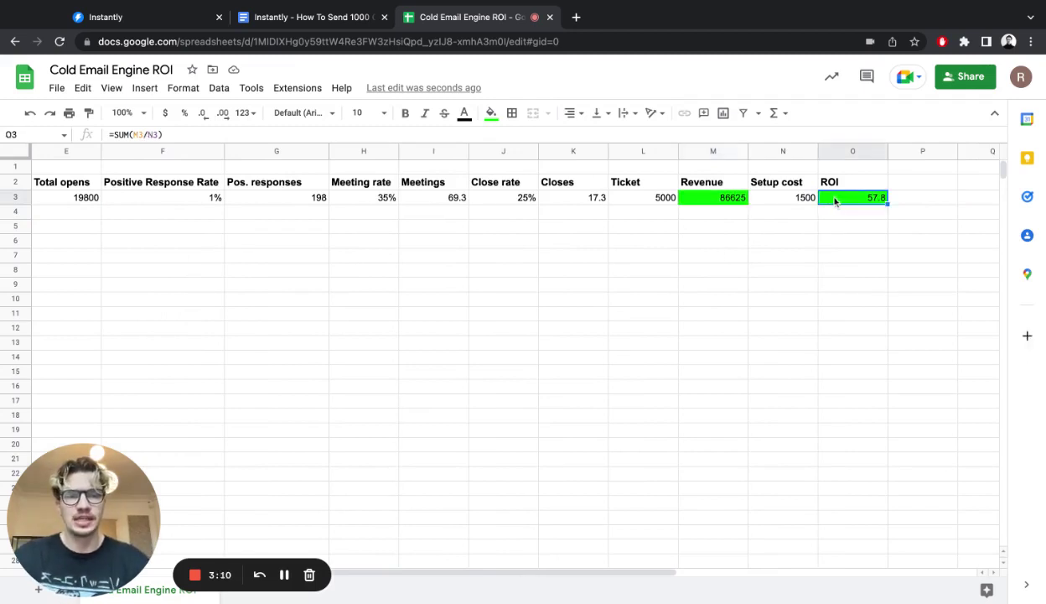
{"action": "left_click", "coordinate": [800, 200]}
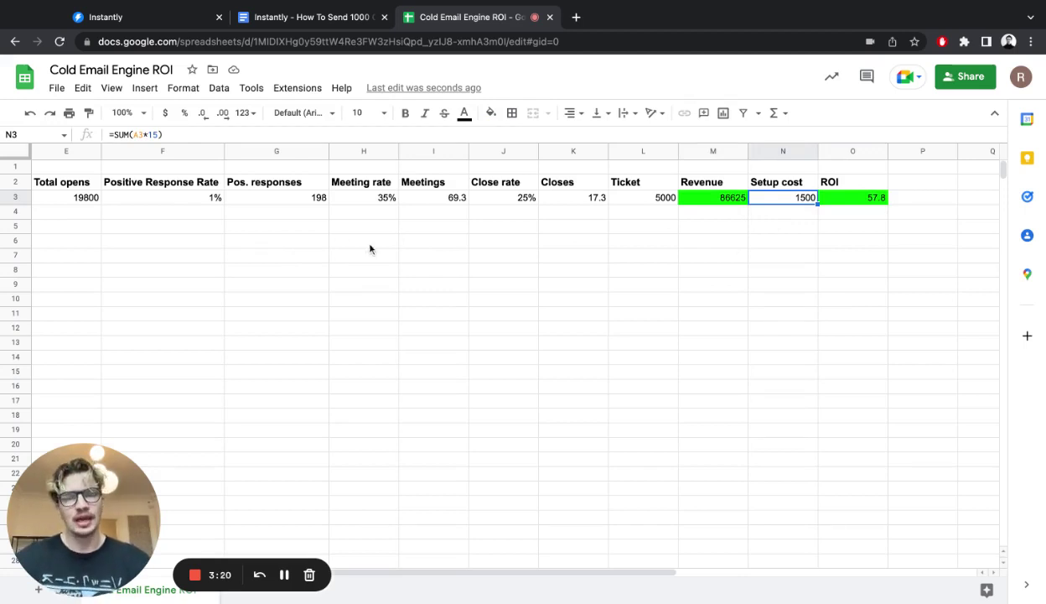
- Check the Close rate in J3 and review the rest of row 3 from Accounts through ROI
{"action": "scroll", "coordinate": [427, 246], "scroll_direction": "left", "scroll_amount": 3}
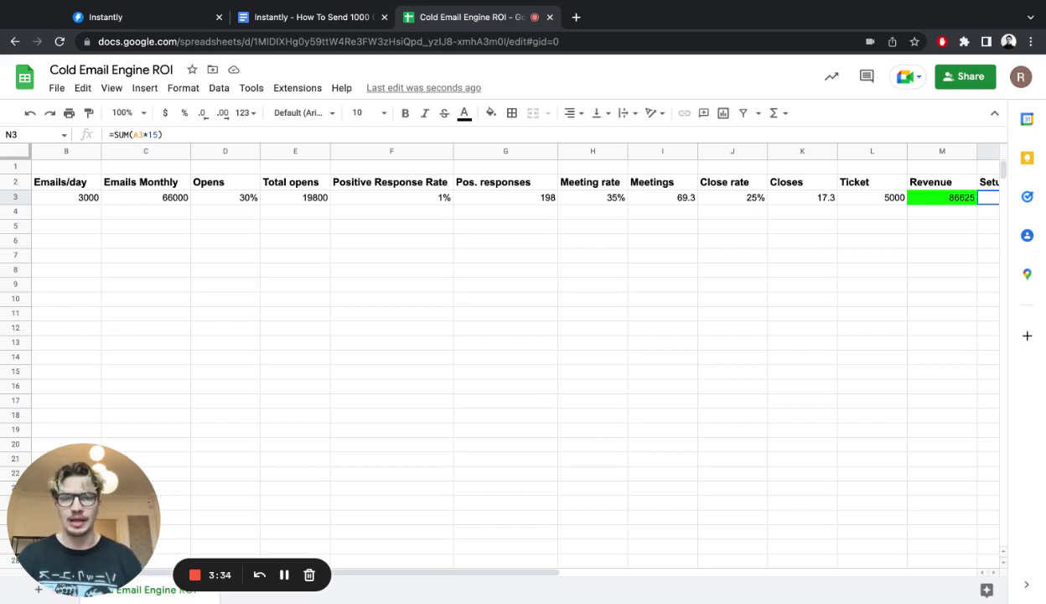
{"action": "left_click", "coordinate": [731, 200]}
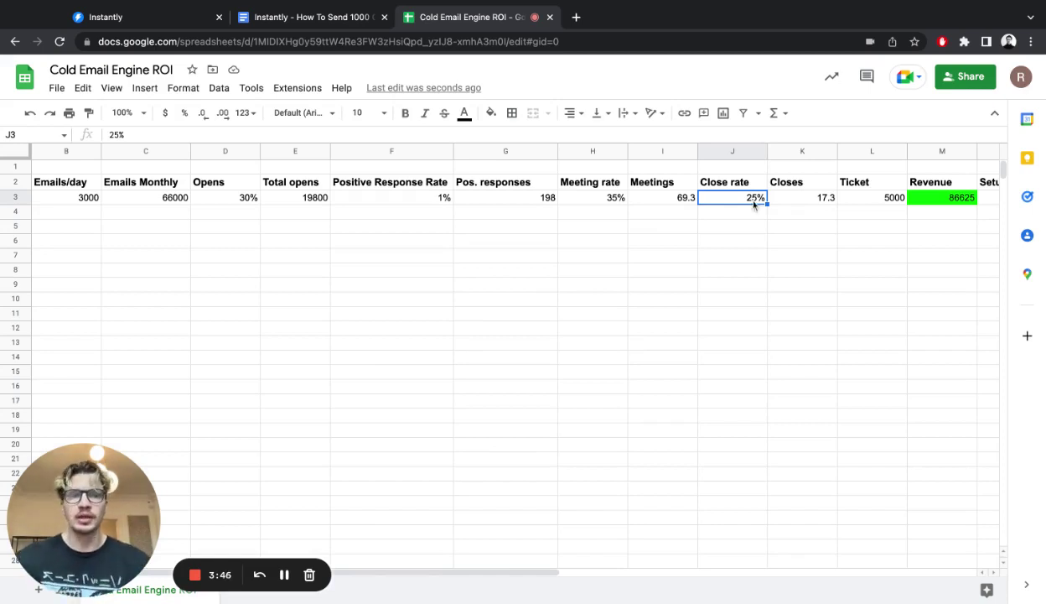
{"action": "scroll", "coordinate": [809, 226], "scroll_direction": "right", "scroll_amount": 4}
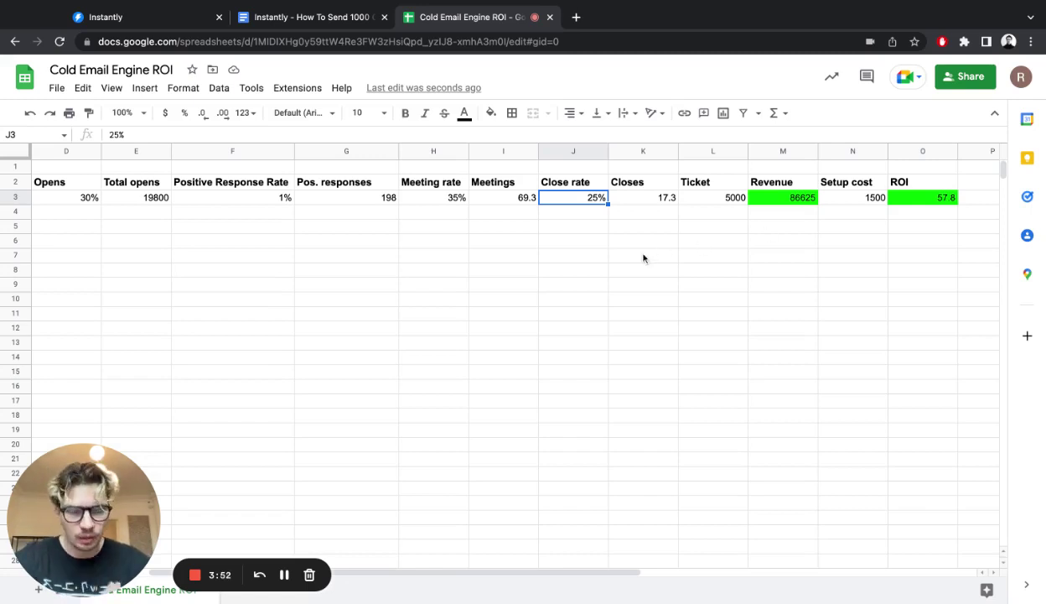
{"action": "scroll", "coordinate": [534, 280], "scroll_direction": "left", "scroll_amount": 5}
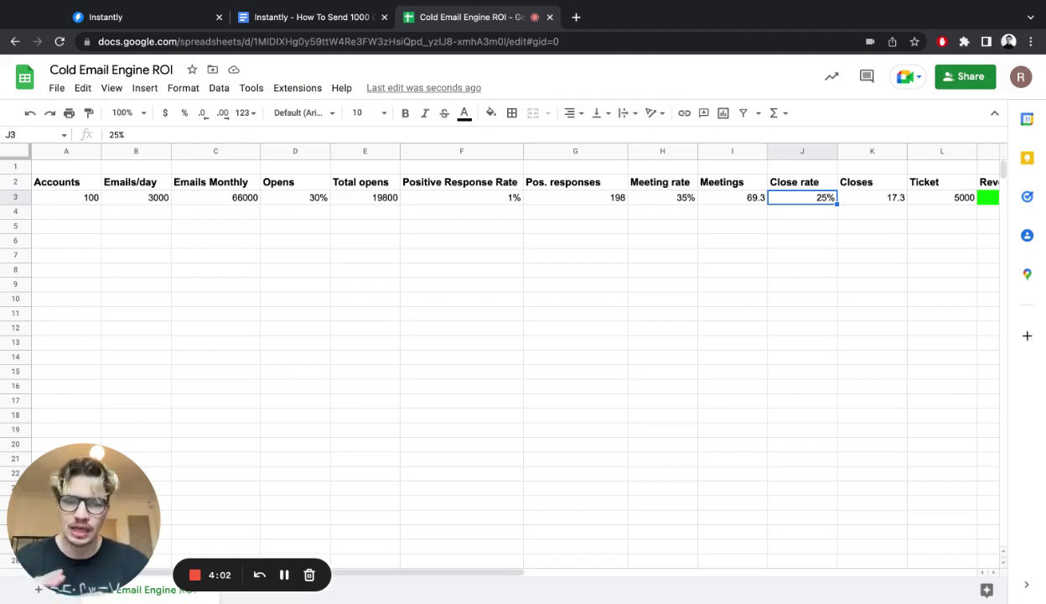
- Switch to the Google Docs cold email guide, review its Numbers, Cost / Tech Stack and instruction list, and return to the ROI spreadsheet
{"action": "left_click", "coordinate": [275, 20]}
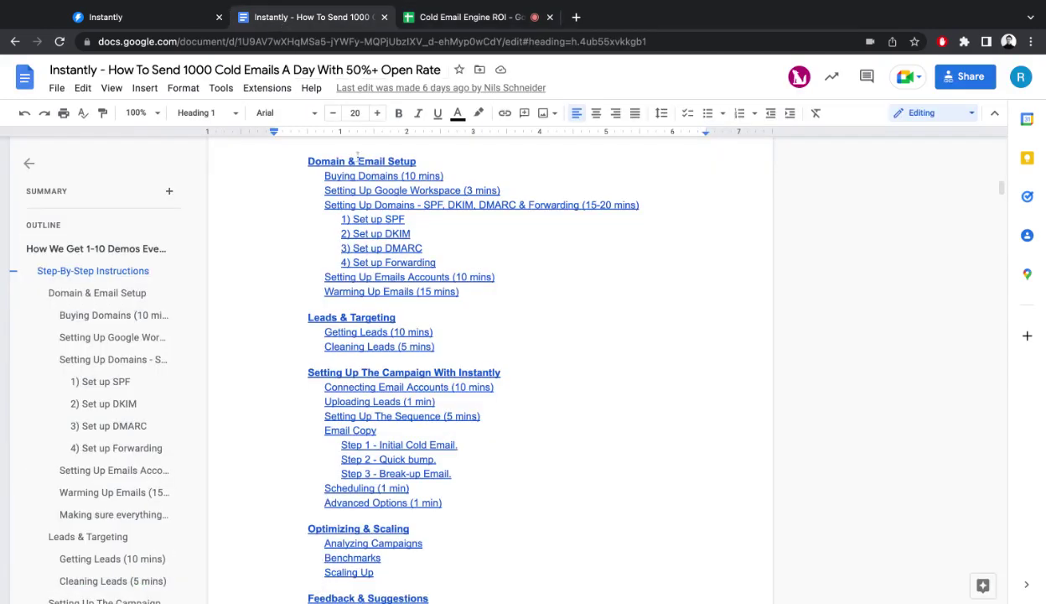
{"action": "scroll", "coordinate": [429, 292], "scroll_direction": "up", "scroll_amount": 10}
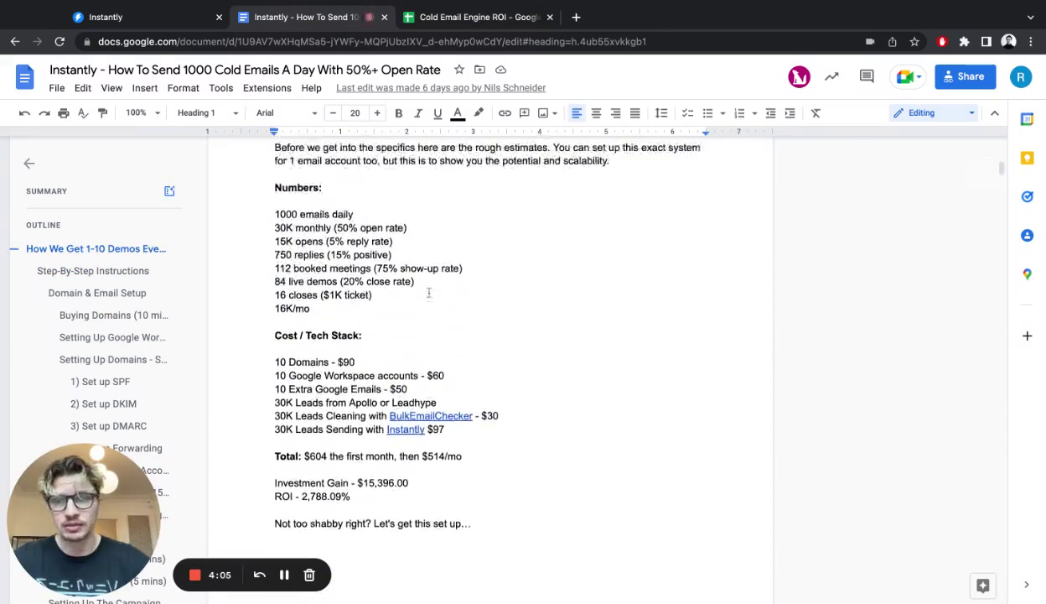
{"action": "scroll", "coordinate": [490, 369], "scroll_direction": "down", "scroll_amount": 10}
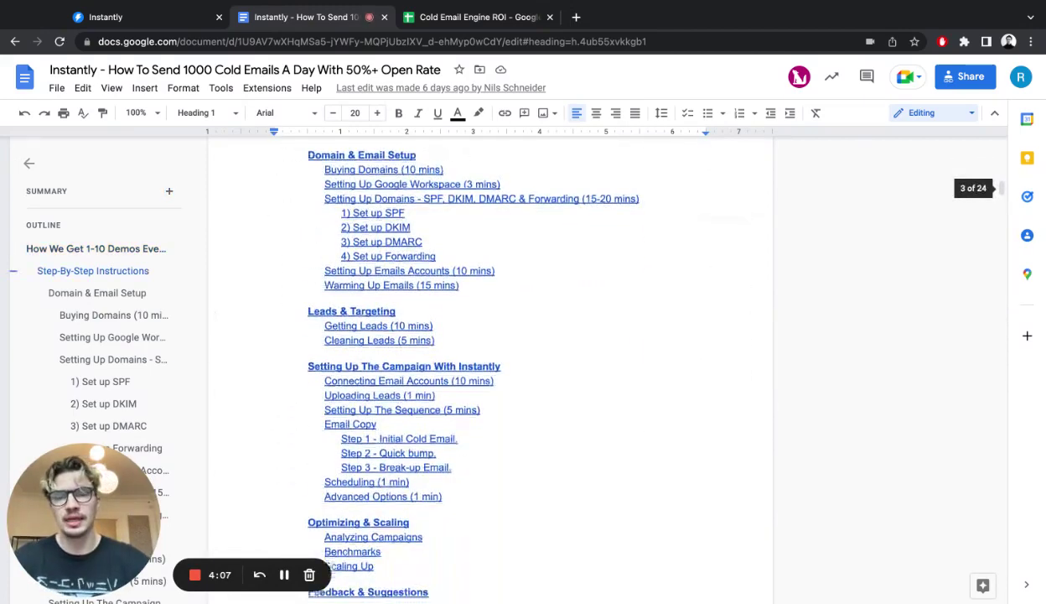
{"action": "left_click", "coordinate": [484, 19]}
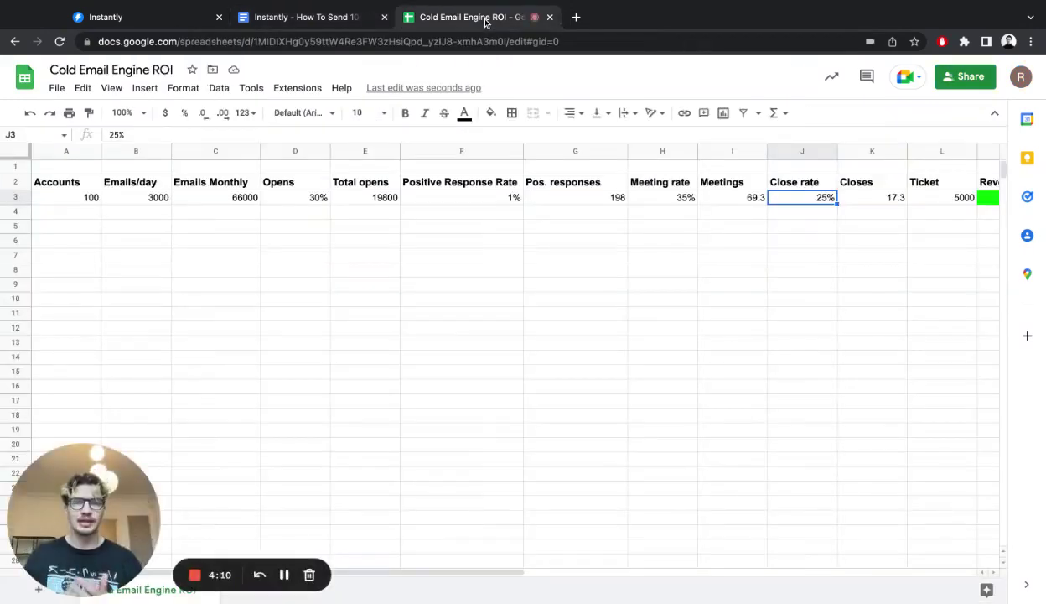